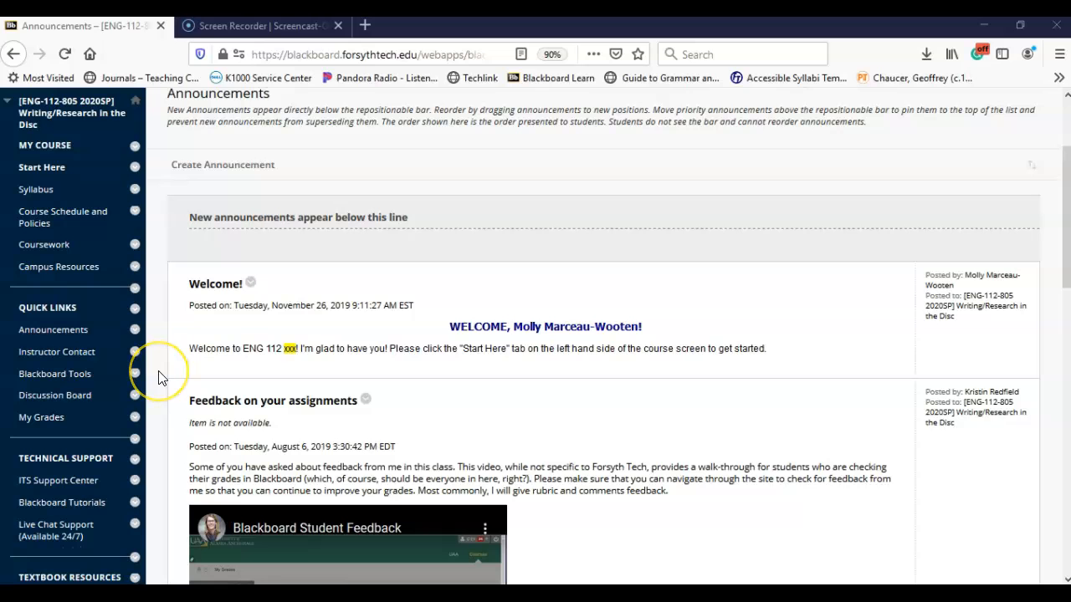
Step: Open the ENG-112 course's Pearson MyLab & Mastering tools page and start selecting a MyLab product
scroll(161, 377, down, 5)
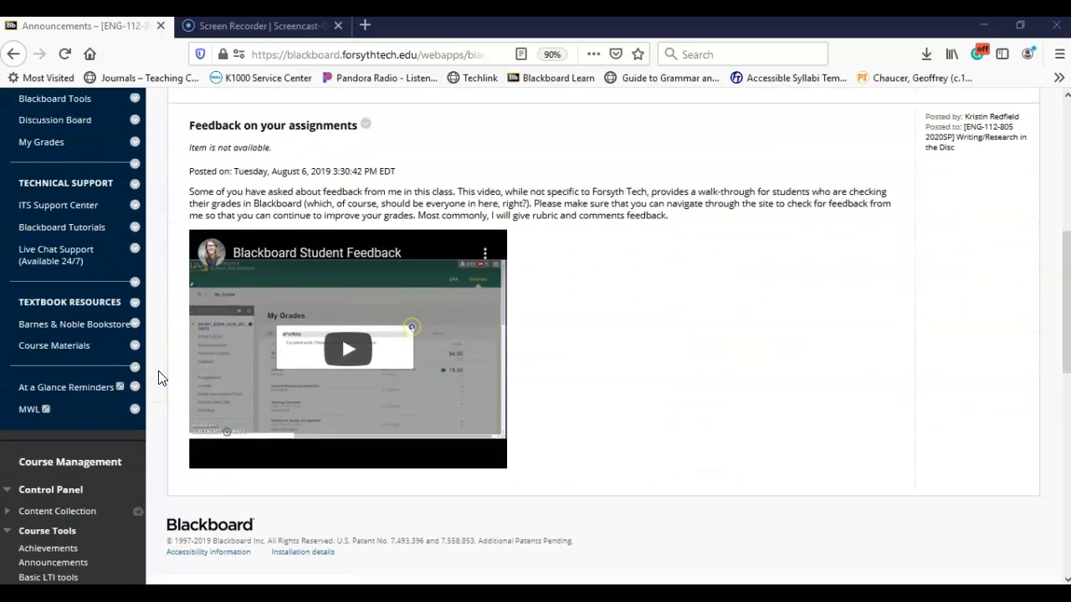
scroll(162, 378, down, 3)
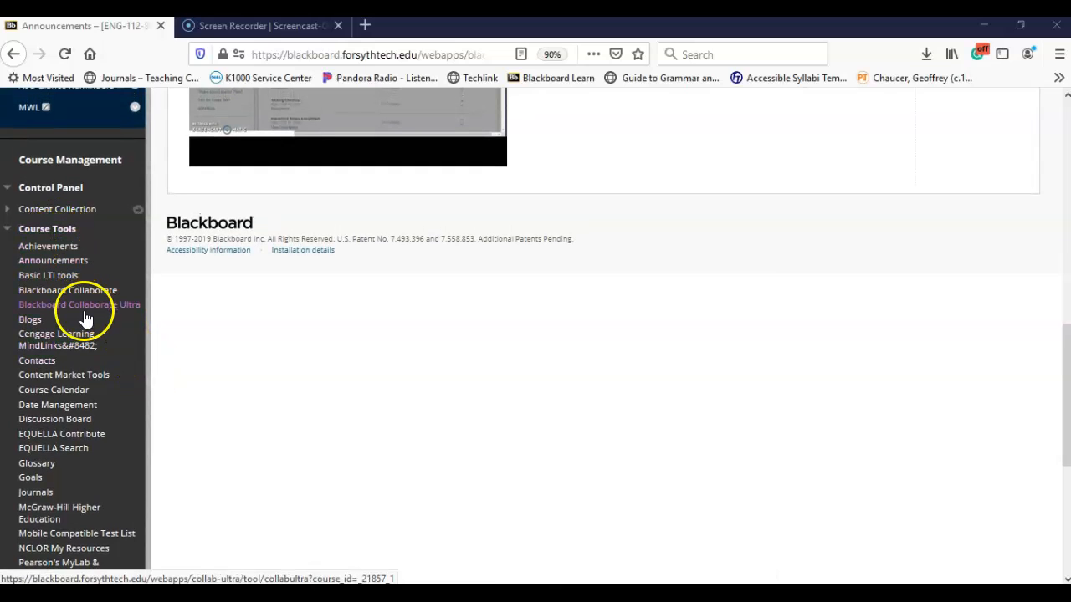
scroll(95, 335, down, 4)
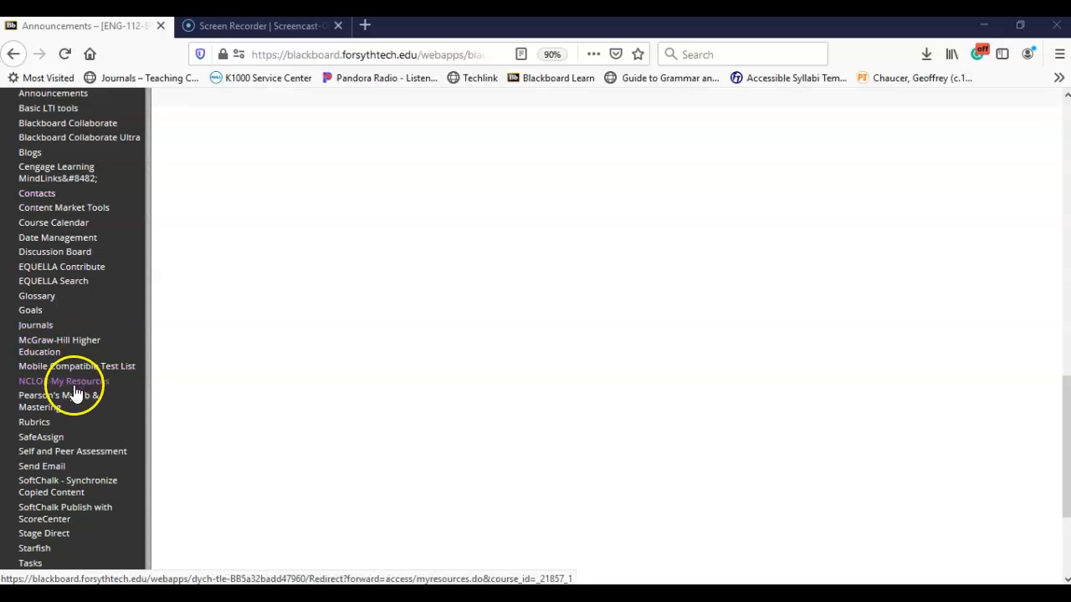
click(55, 407)
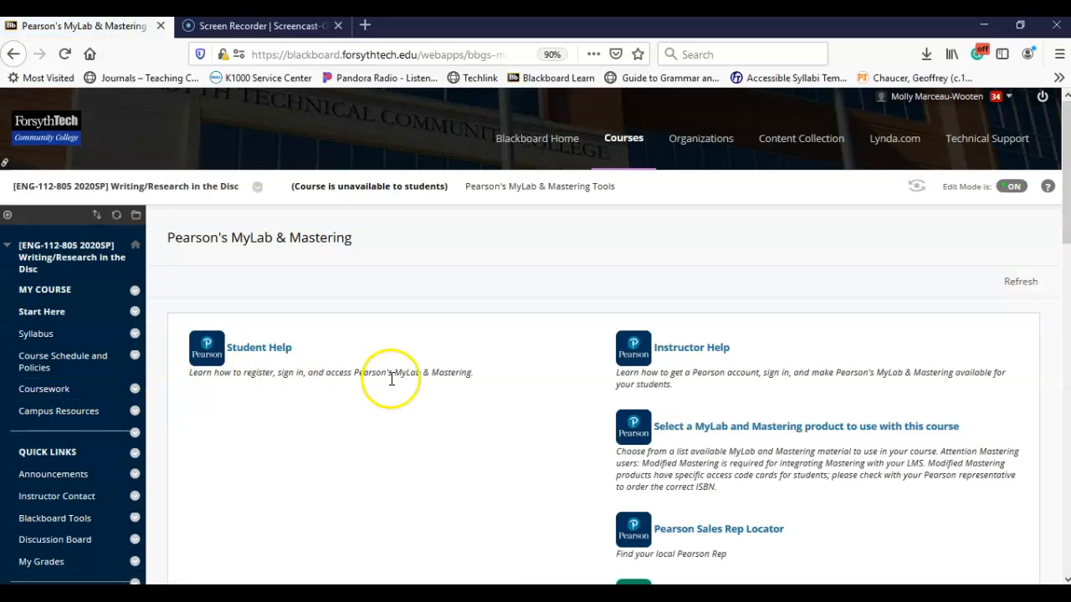
scroll(507, 424, down, 3)
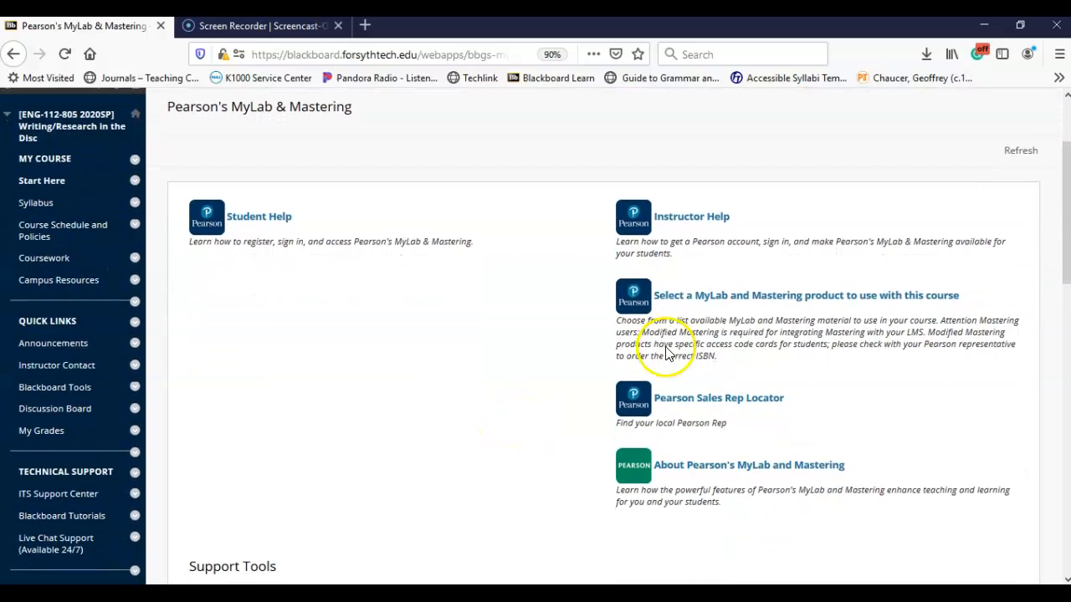
click(792, 298)
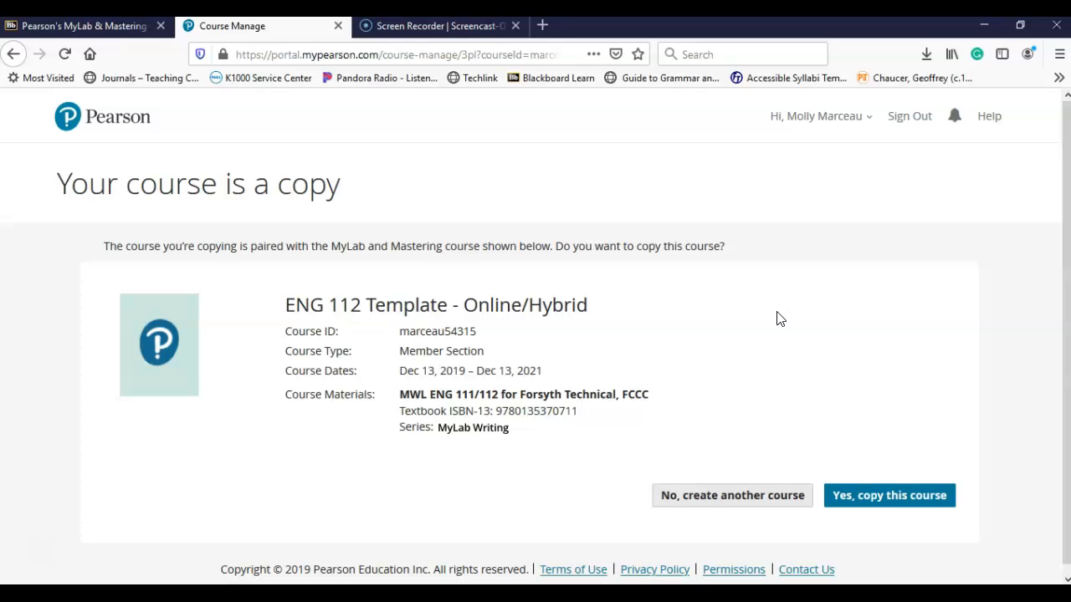
Step: Decline copying the paired course and search by course ID for the coordinator template
click(39, 545)
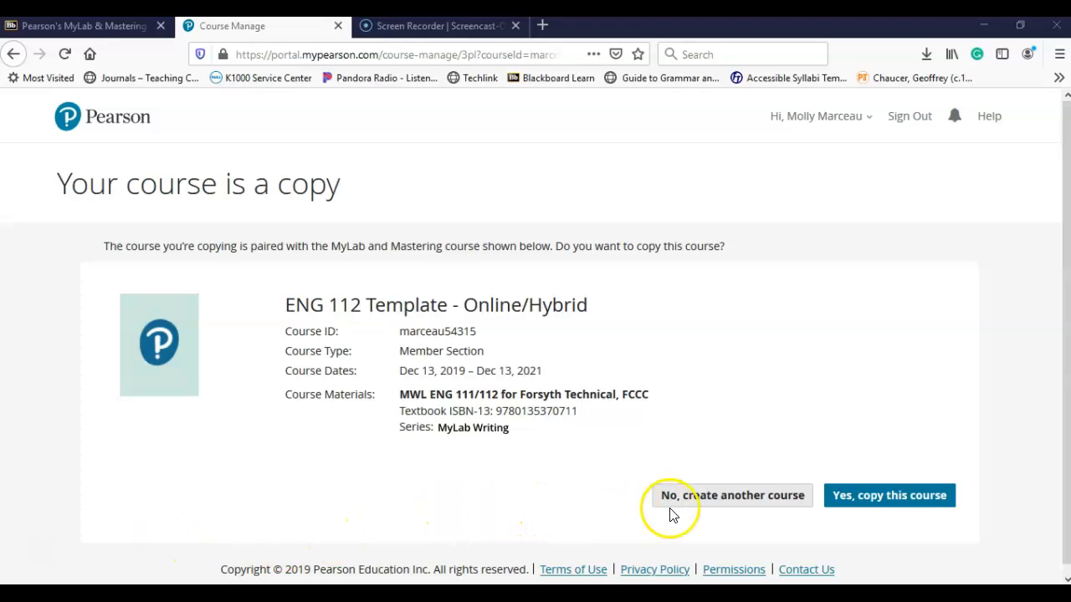
click(711, 499)
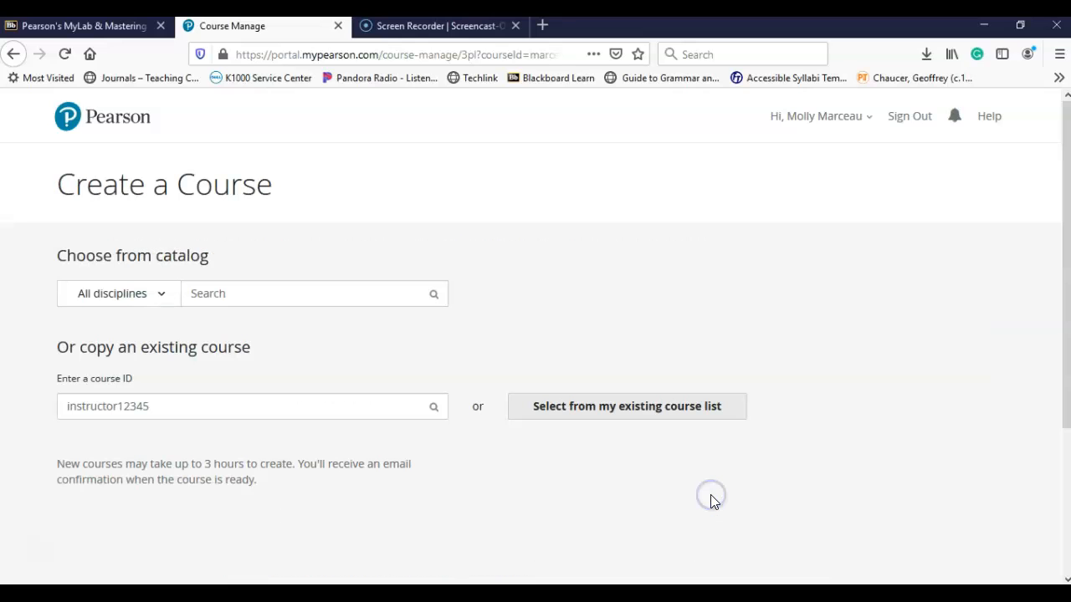
click(336, 406)
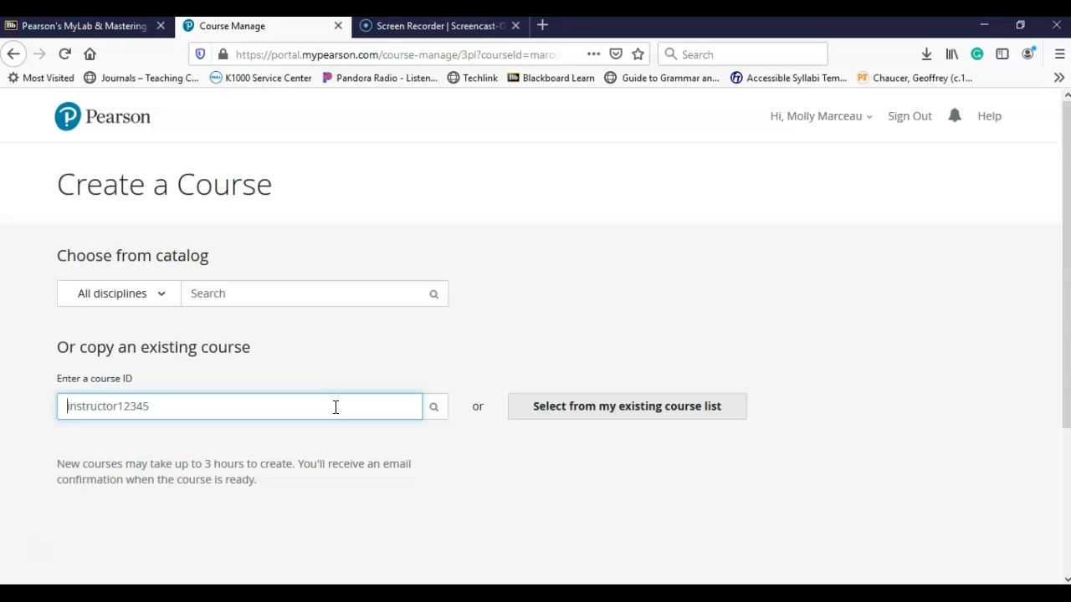
text(redfield50019)
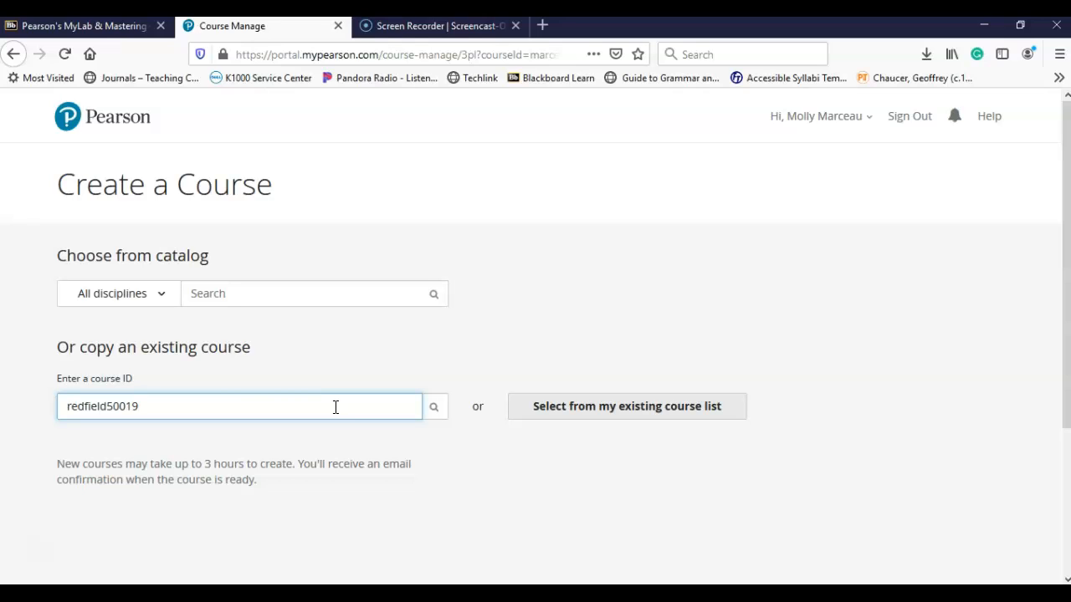
click(437, 410)
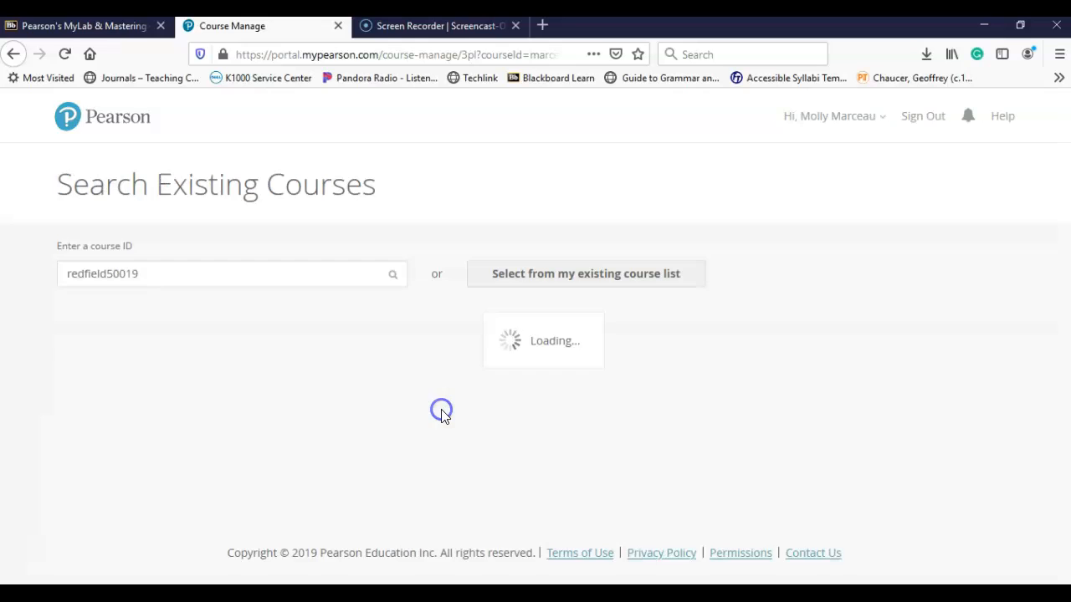
click(541, 402)
scroll(542, 403, down, 1)
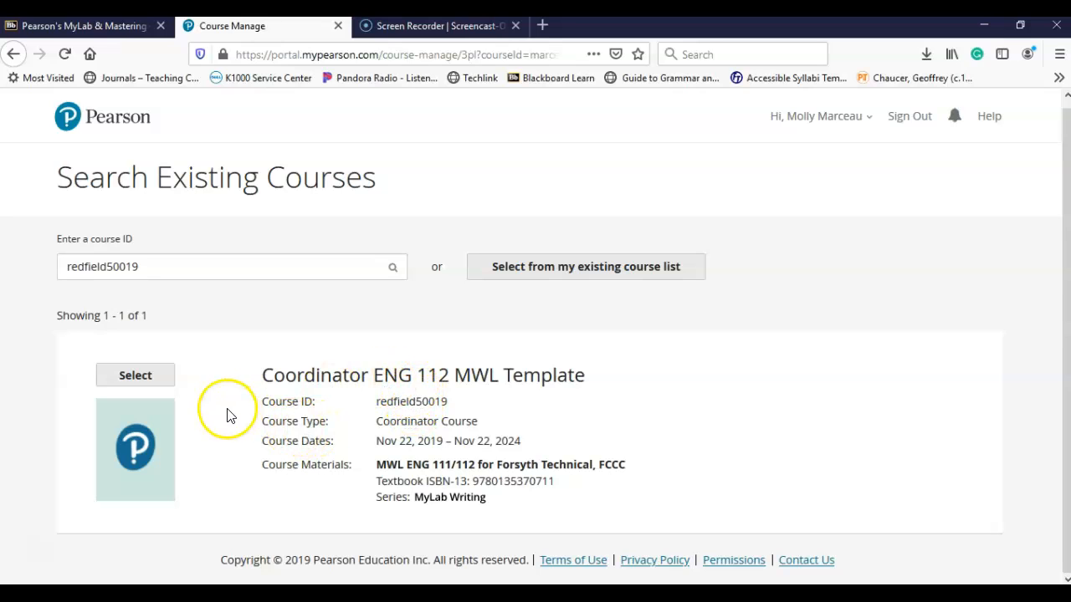
Step: Copy the Coordinator ENG 112 MWL Template and enter a new course name beginning 'ENG'
click(135, 375)
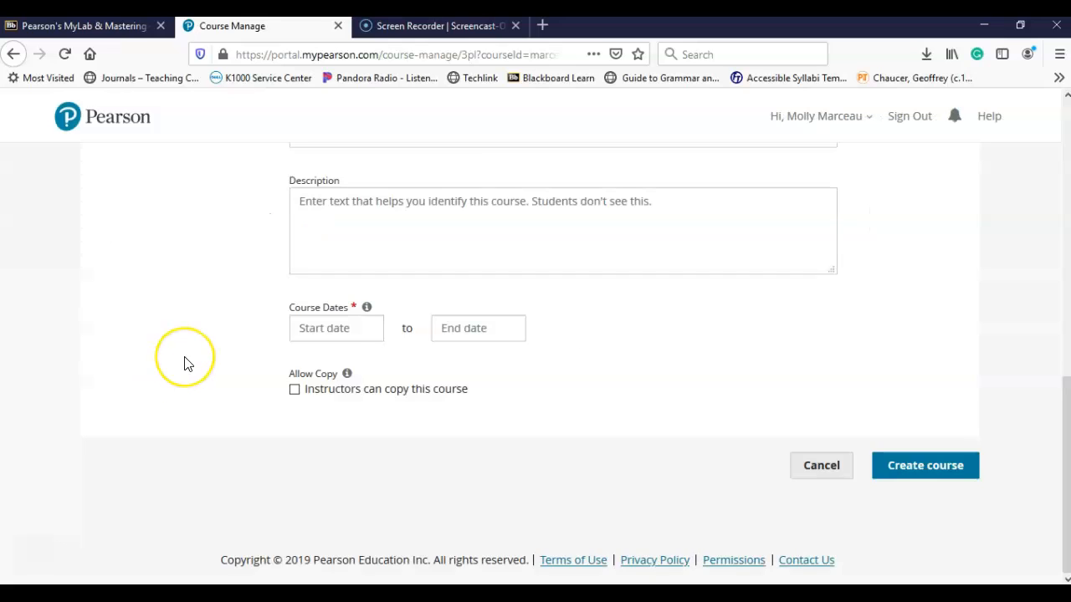
scroll(184, 359, up, 3)
click(393, 285)
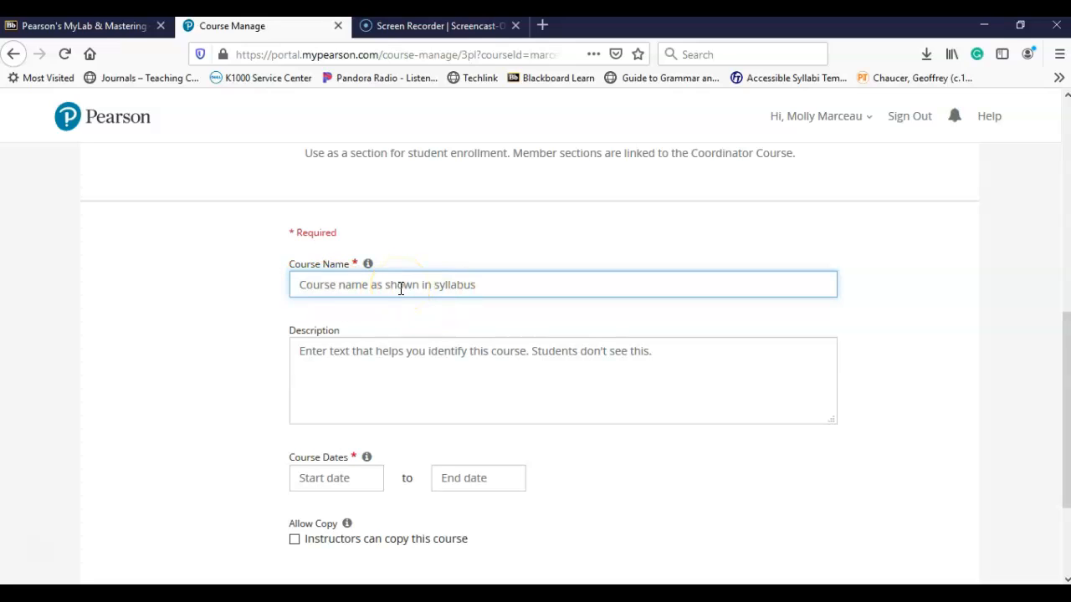
text(ENG)
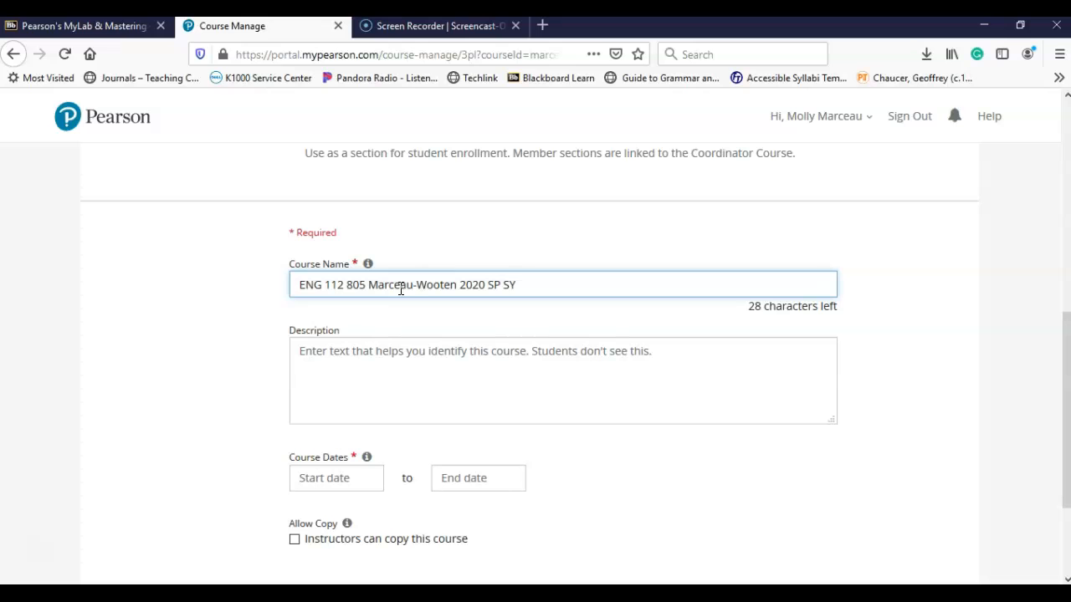
scroll(617, 433, down, 2)
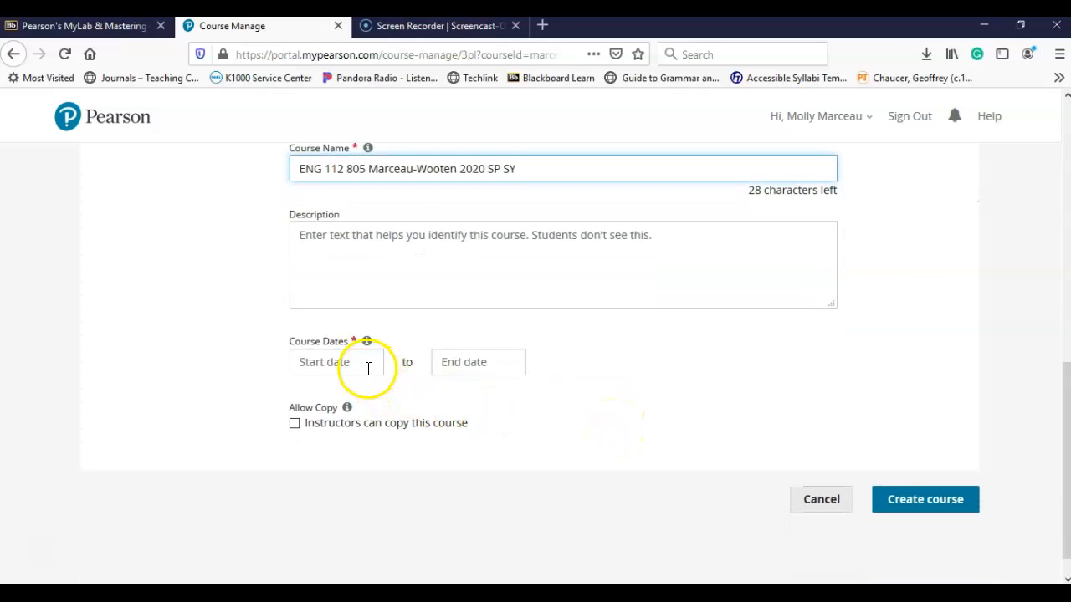
Step: Set the course start date to Jan 13, 2020 and end date to May 1, 2020
click(367, 368)
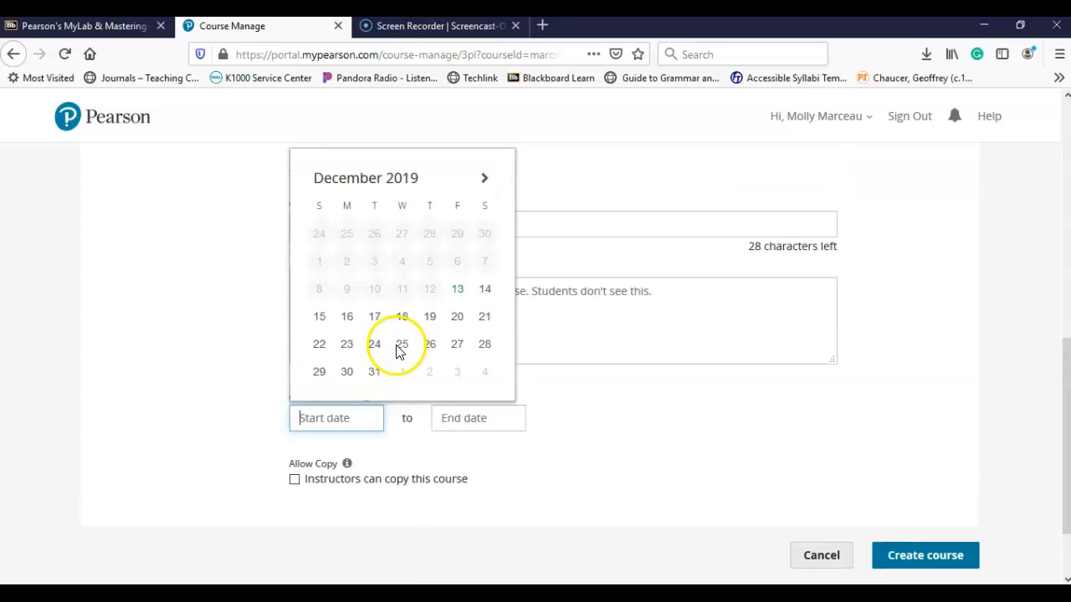
click(487, 216)
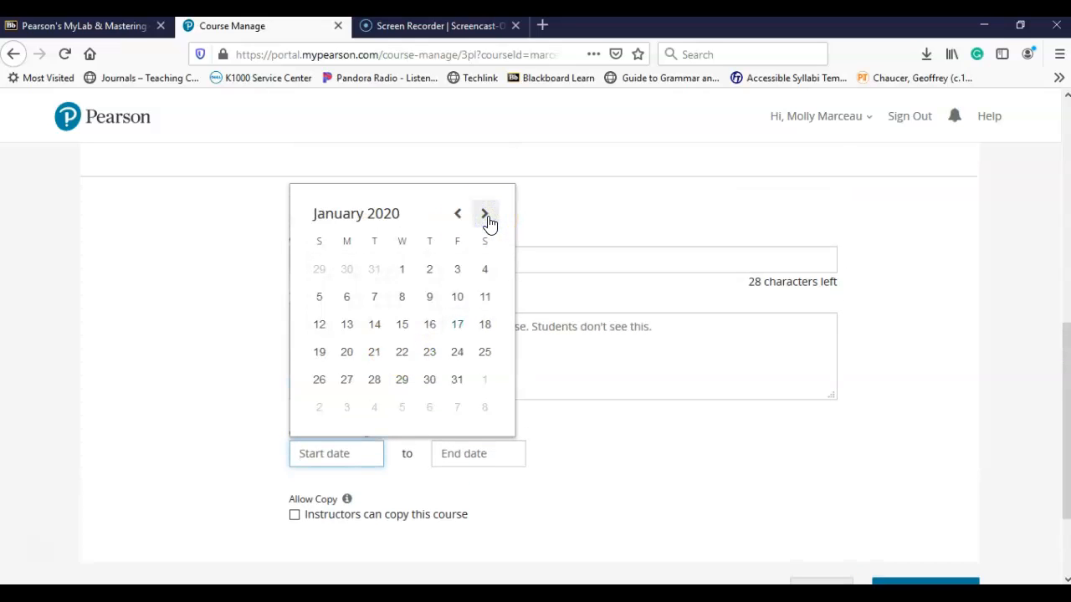
click(350, 325)
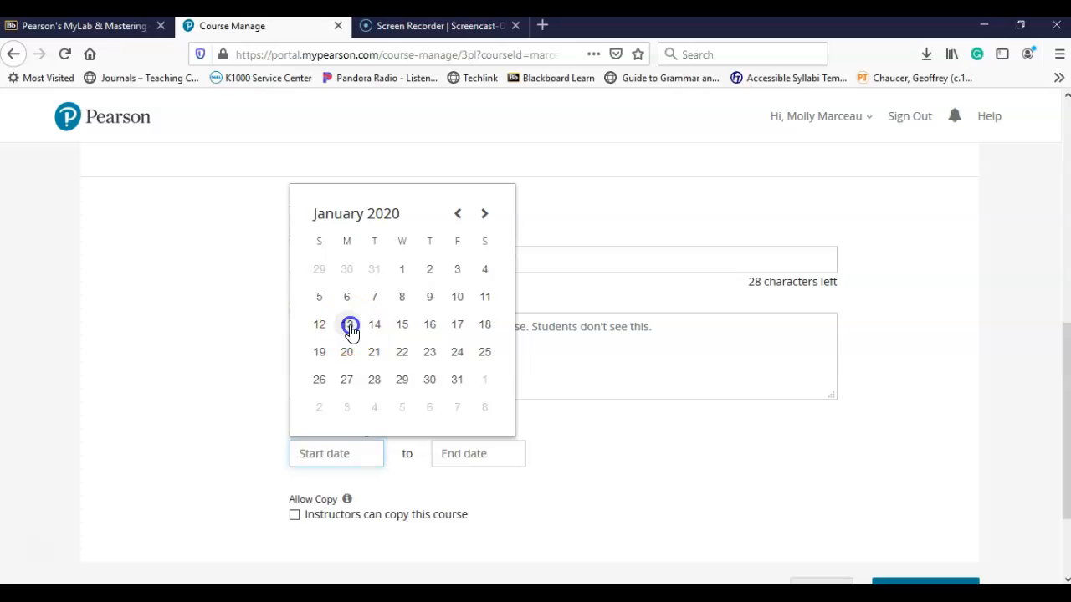
click(462, 454)
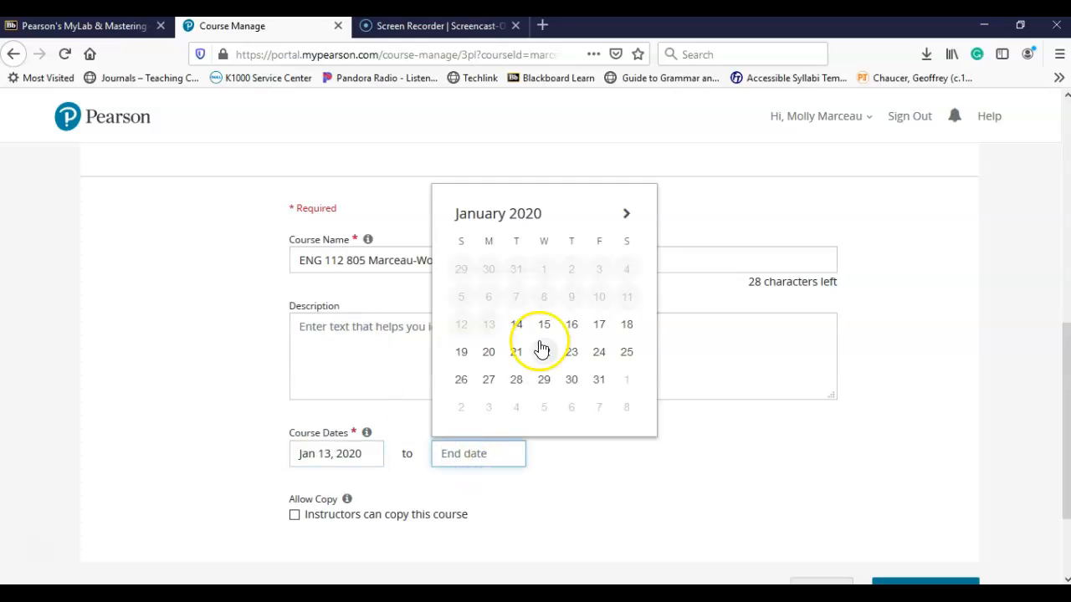
click(627, 215)
click(627, 215)
click(627, 215)
click(627, 215)
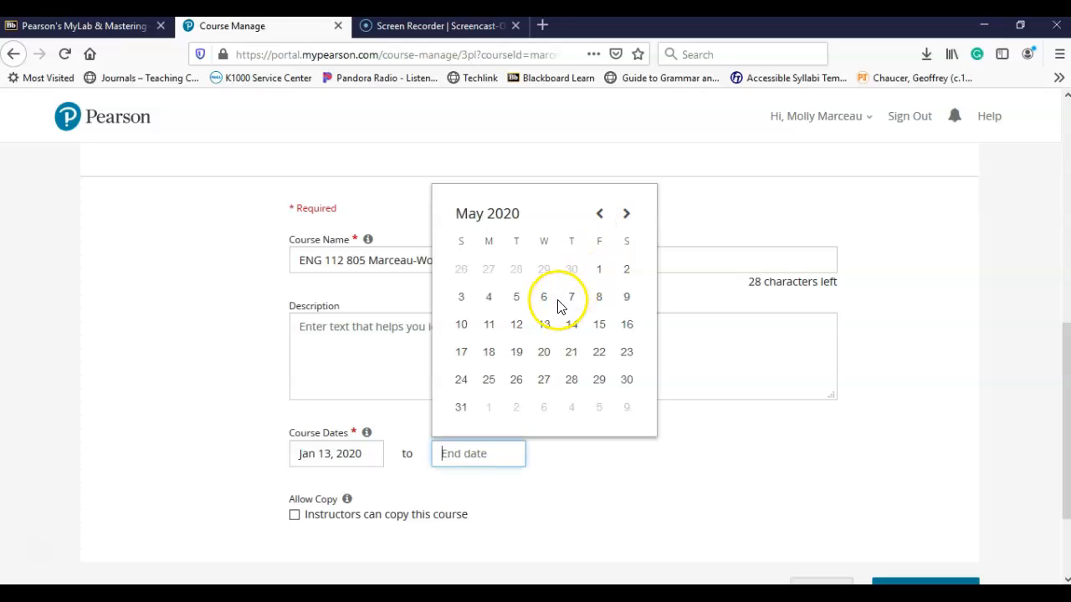
click(599, 270)
scroll(657, 437, down, 2)
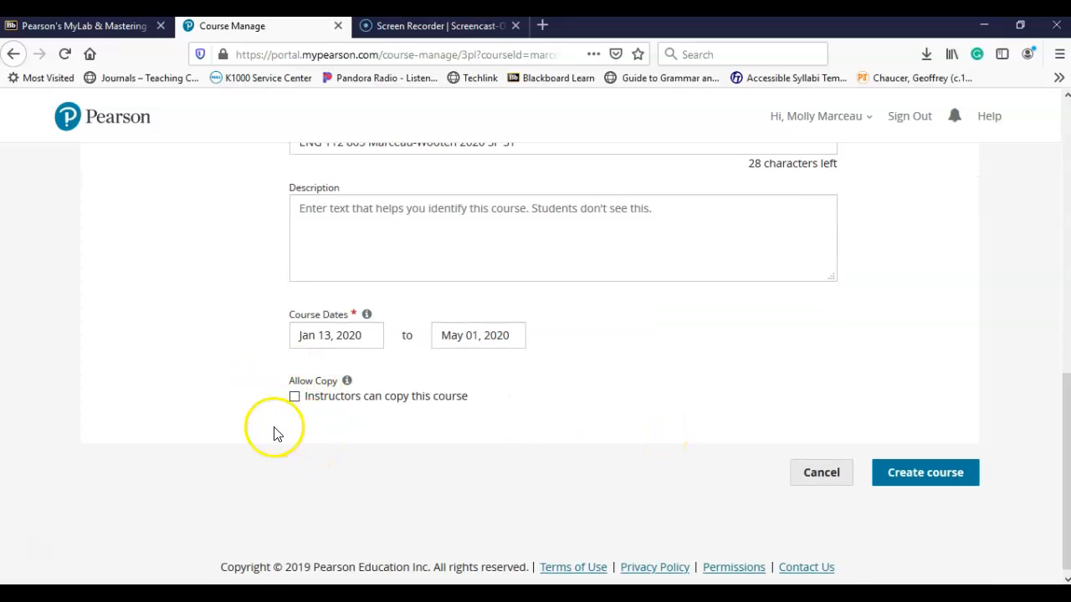
Step: Create the course, then reopen Blackboard's Pearson MyLab & Mastering page showing the MyLab Writing tools
click(944, 473)
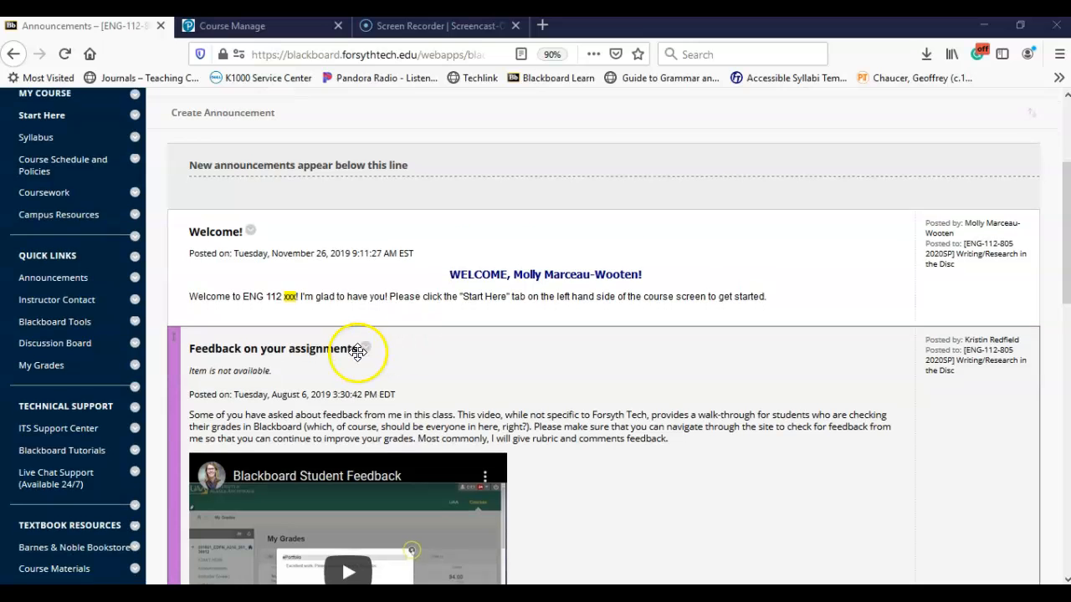
scroll(358, 355, down, 6)
scroll(358, 360, down, 5)
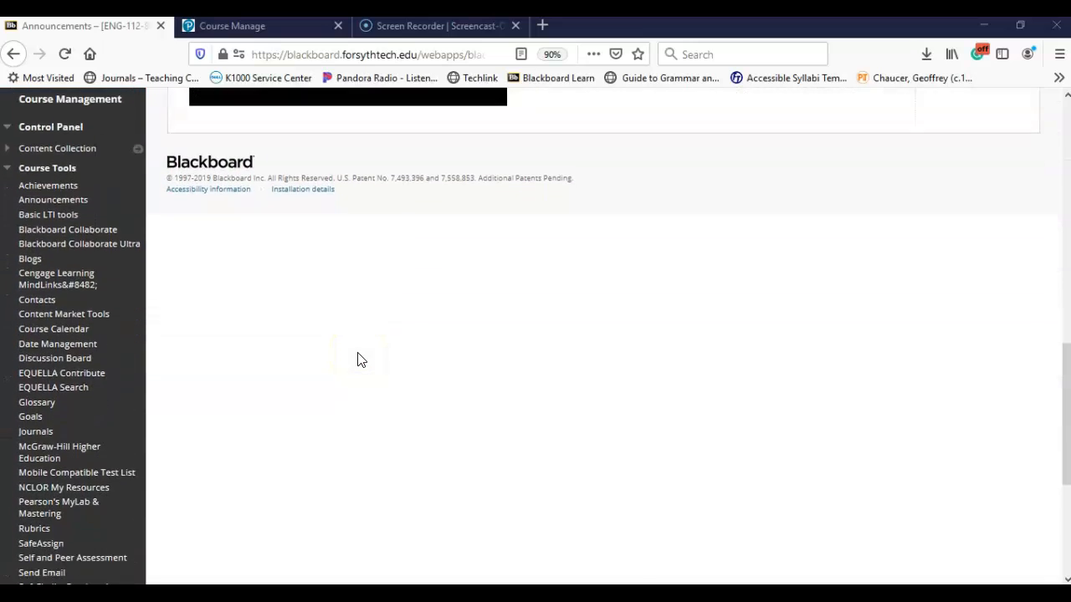
scroll(357, 360, down, 2)
scroll(357, 359, up, 2)
click(54, 323)
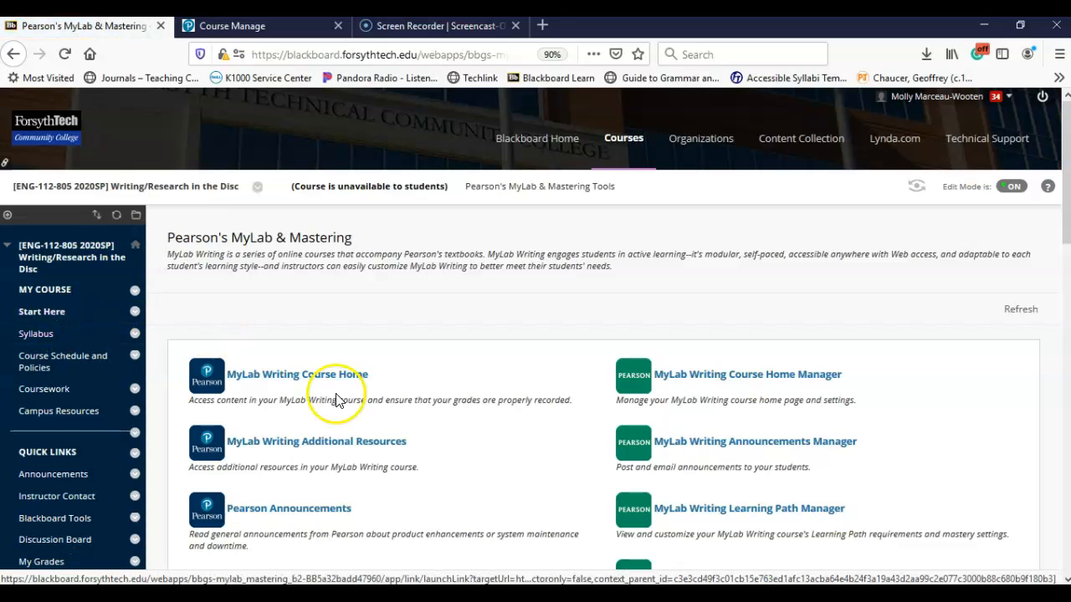
scroll(521, 459, down, 3)
scroll(520, 459, down, 4)
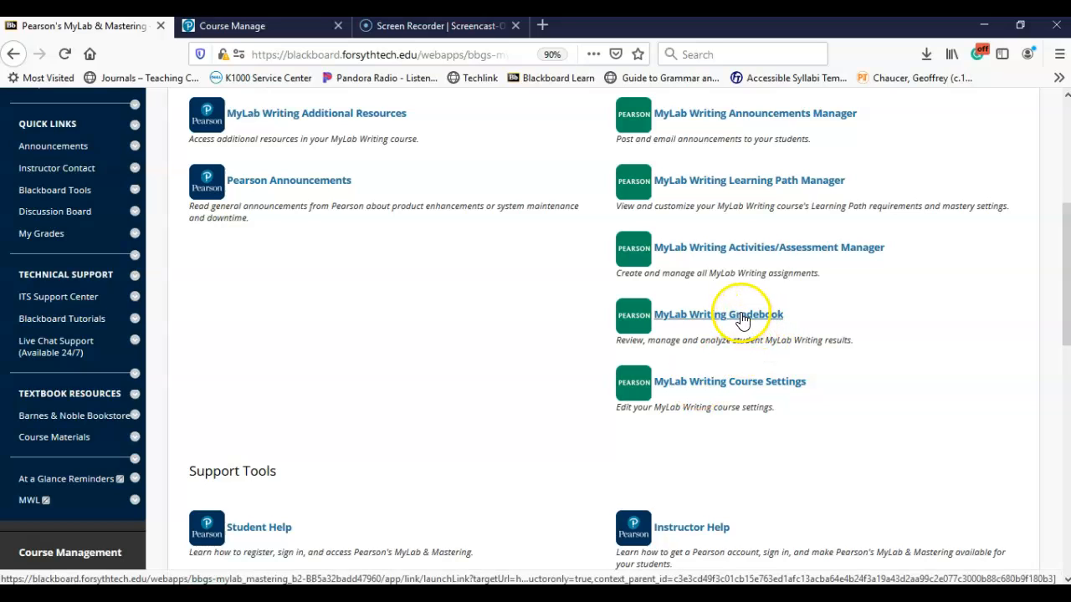
Step: In the MyLab Writing gradebook's weights and grade sync settings, choose Sync Overall Score
click(742, 318)
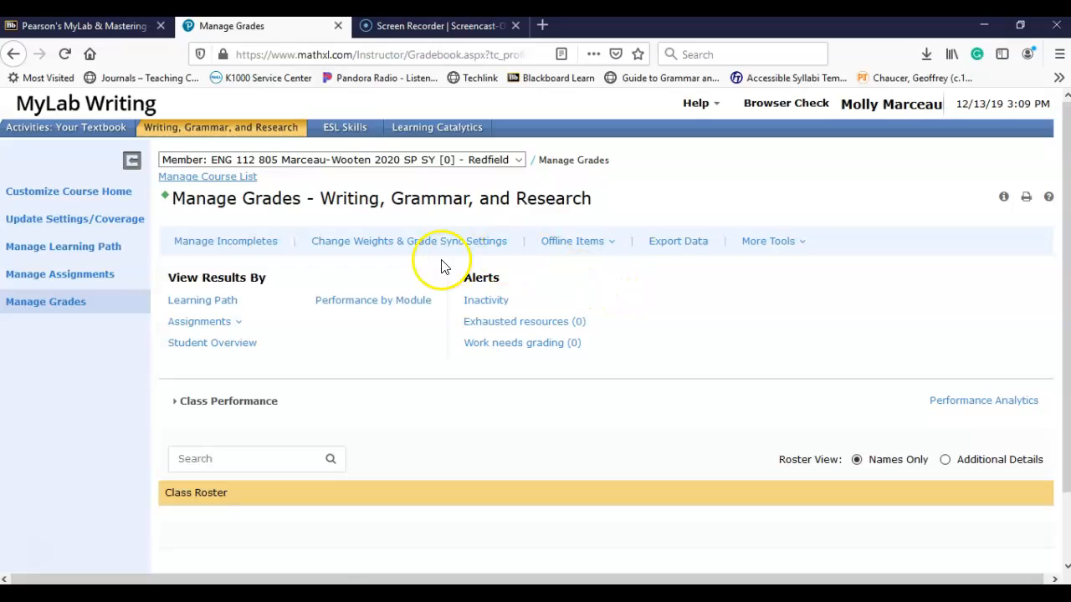
click(410, 250)
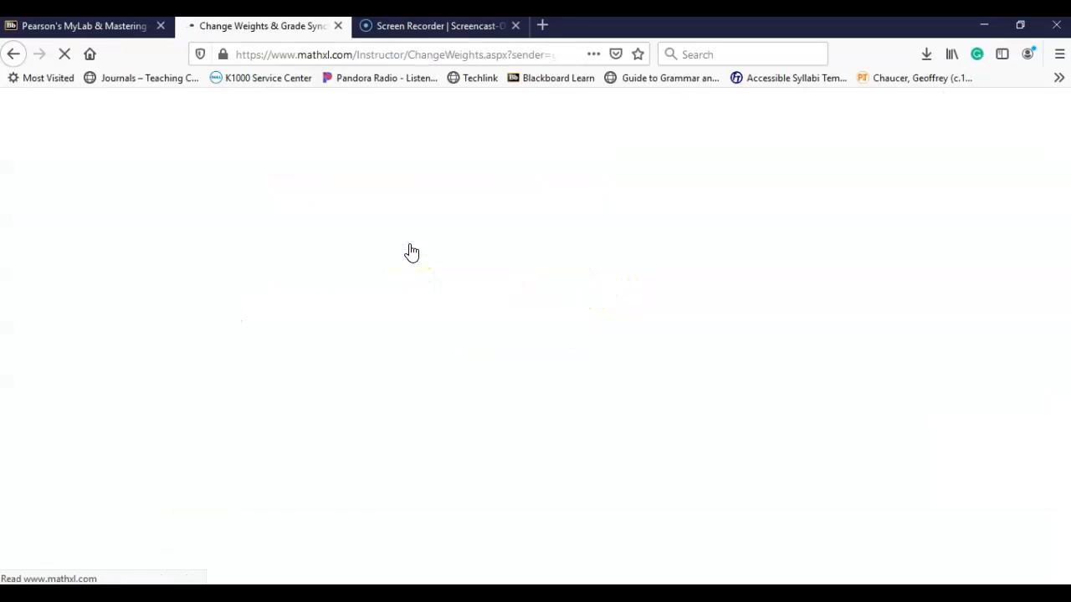
scroll(431, 325, down, 4)
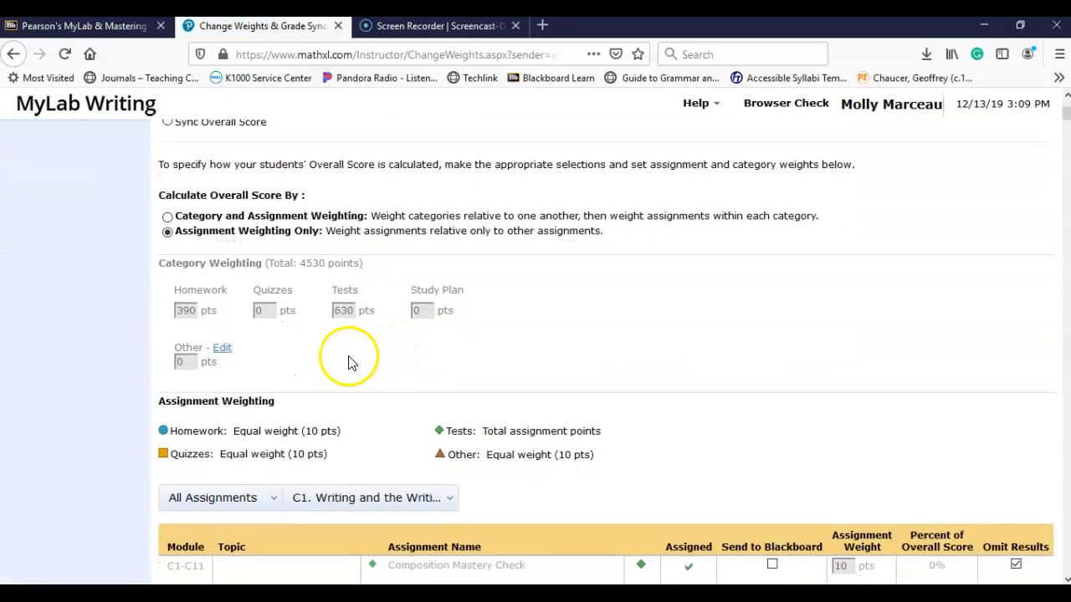
scroll(203, 220, up, 2)
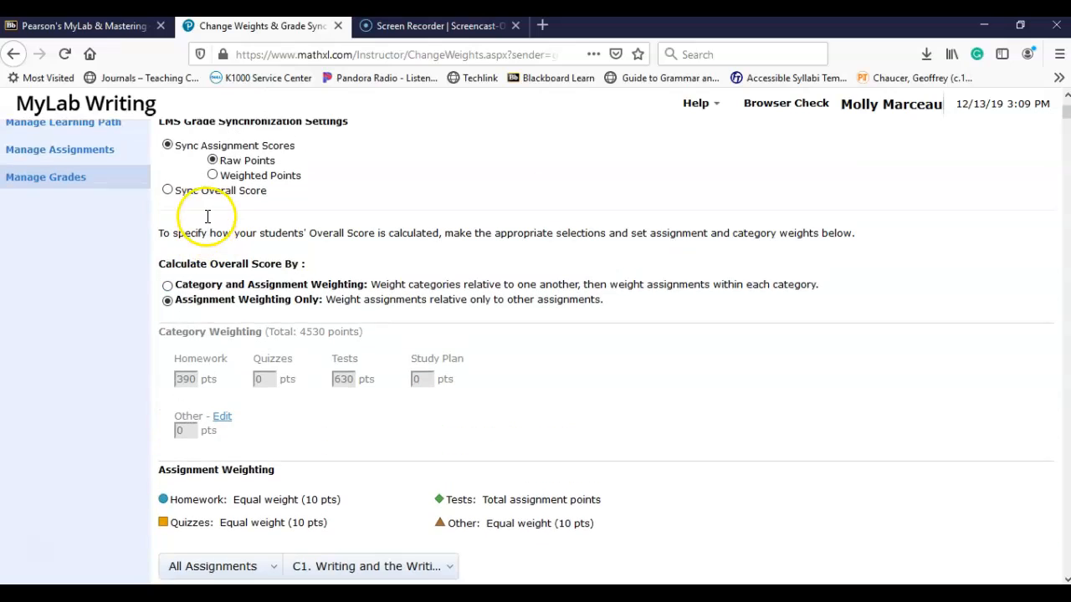
click(168, 203)
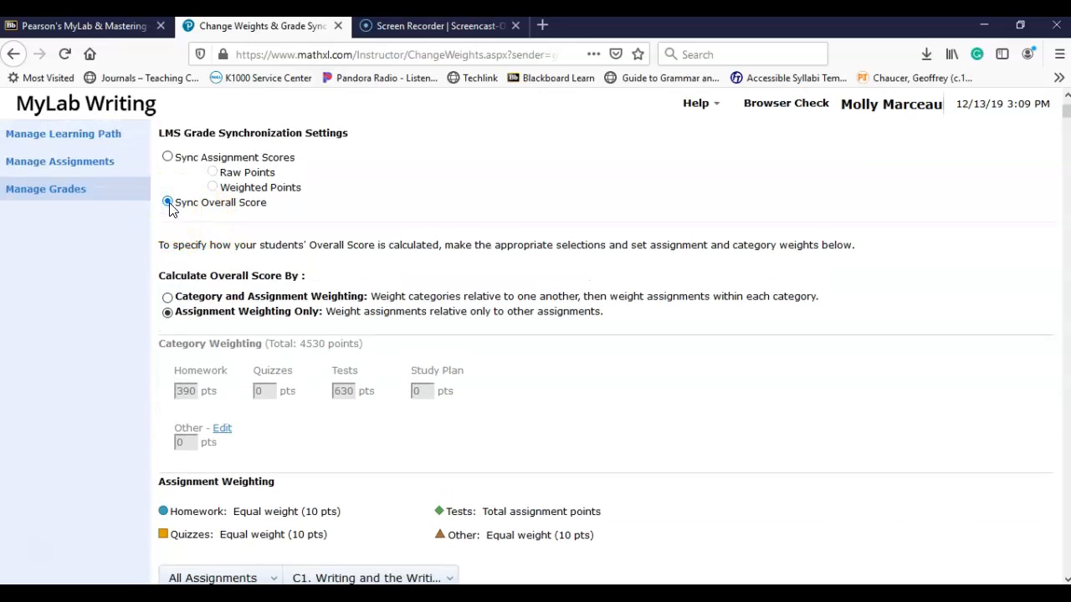
scroll(538, 251, down, 2)
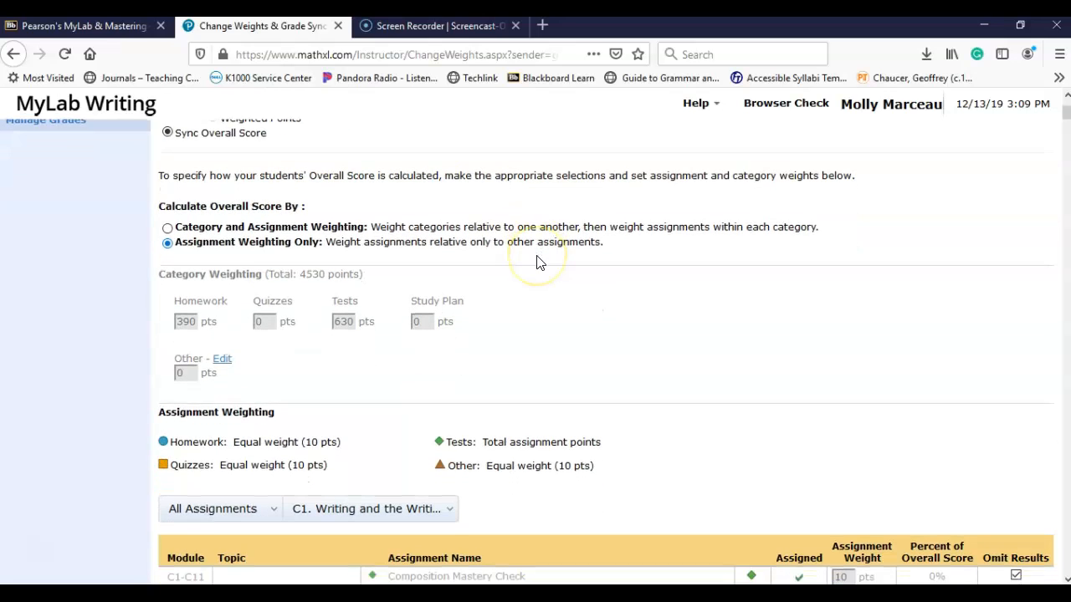
scroll(538, 262, down, 2)
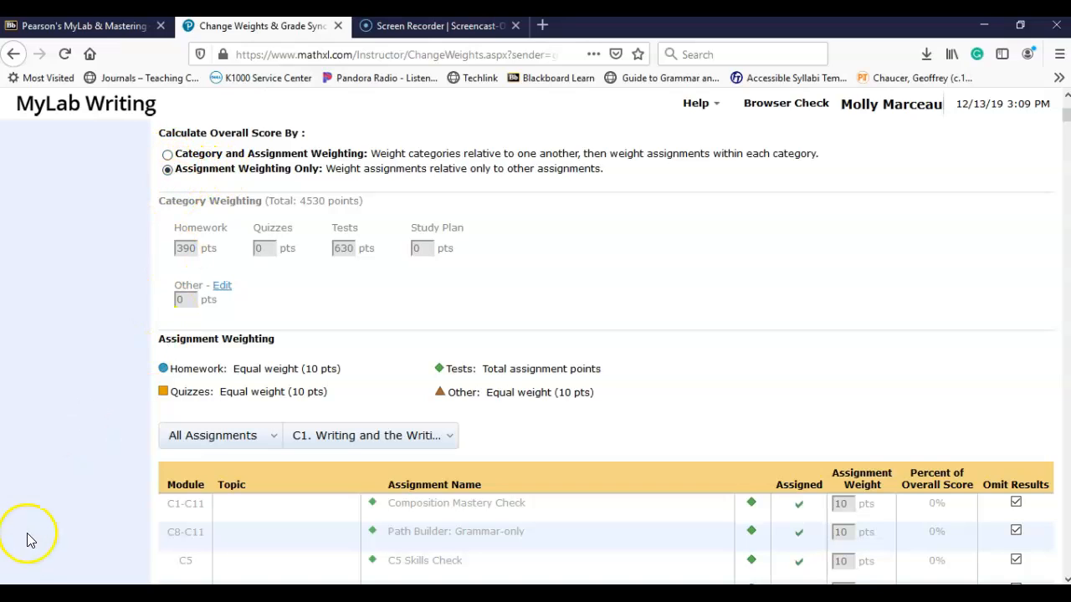
Step: Use category weighting with Homework at 0 and Tests at 100 points, then save
click(168, 156)
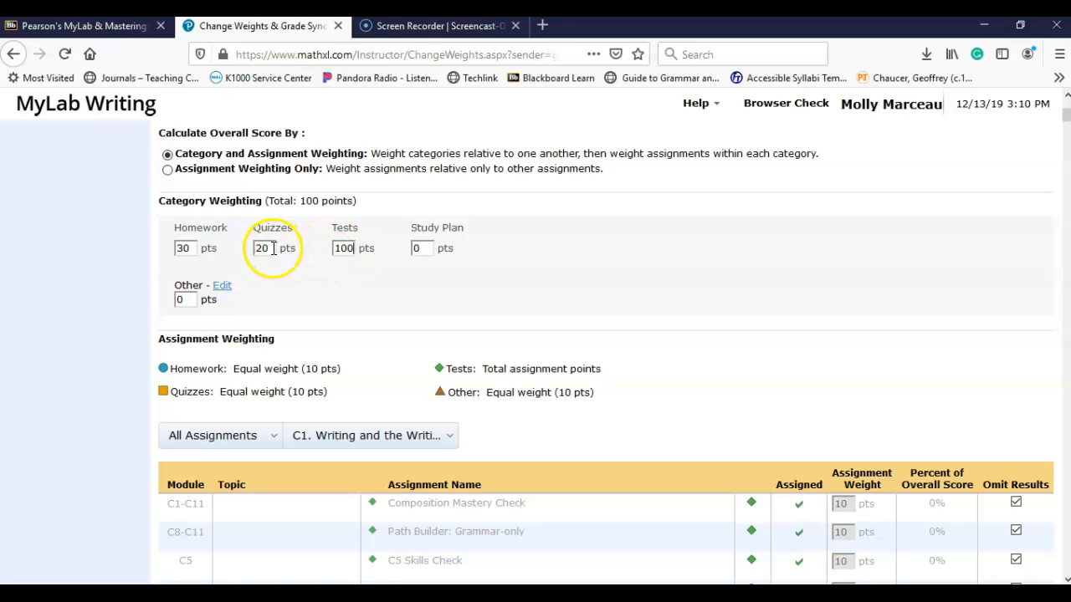
click(190, 247)
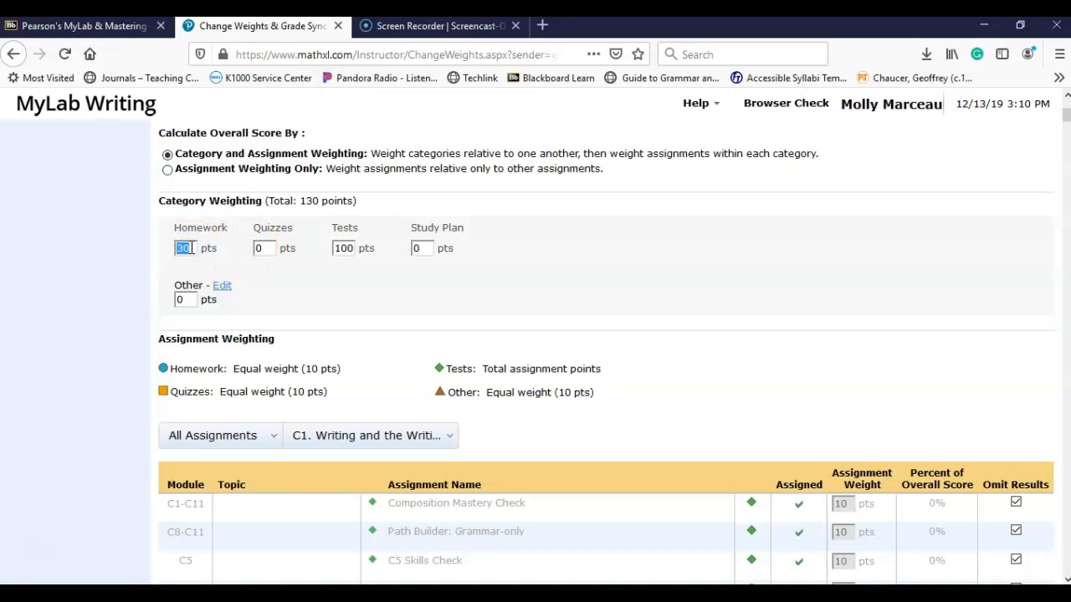
click(461, 266)
scroll(825, 244, down, 15)
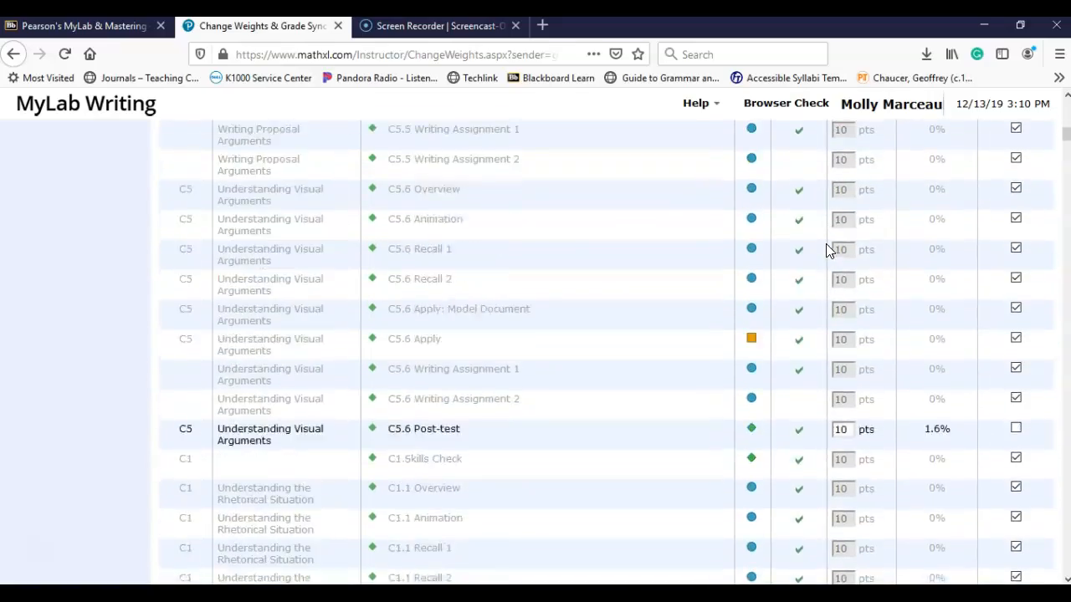
scroll(826, 245, down, 15)
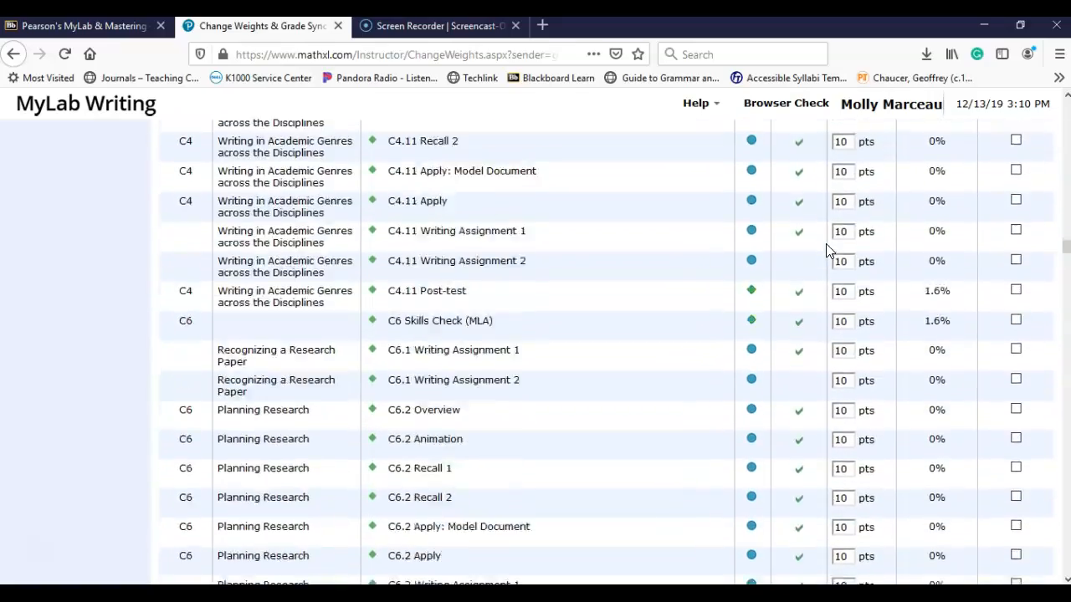
scroll(825, 250, down, 15)
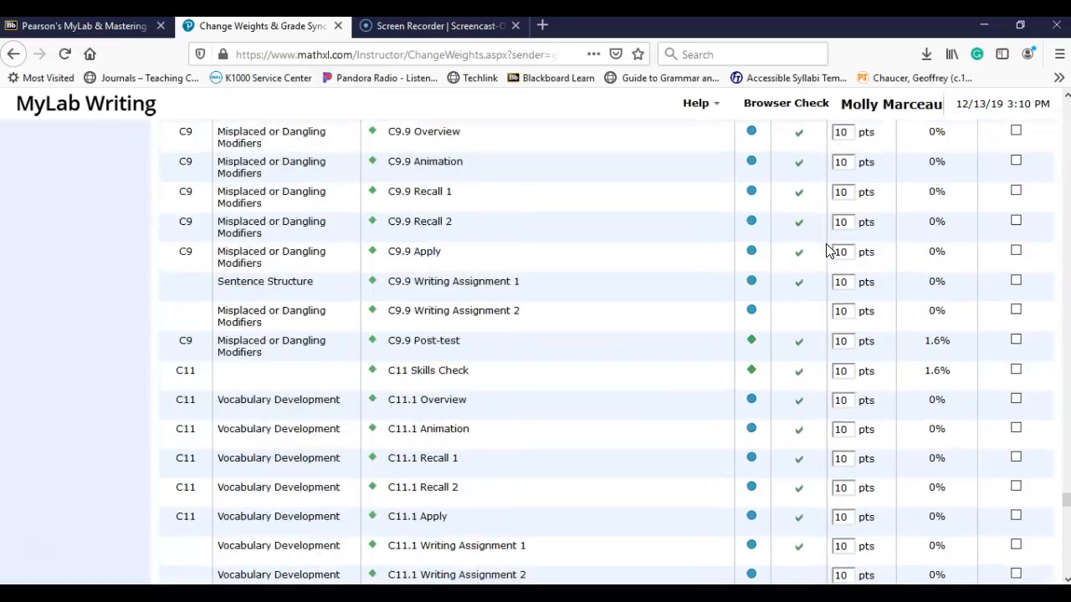
scroll(826, 249, down, 1)
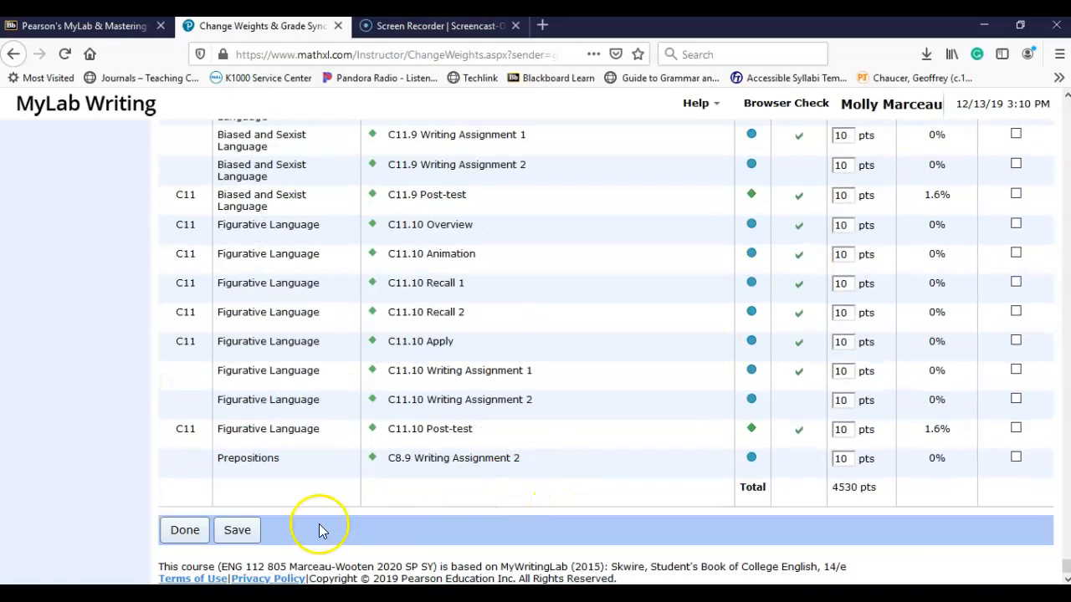
click(241, 534)
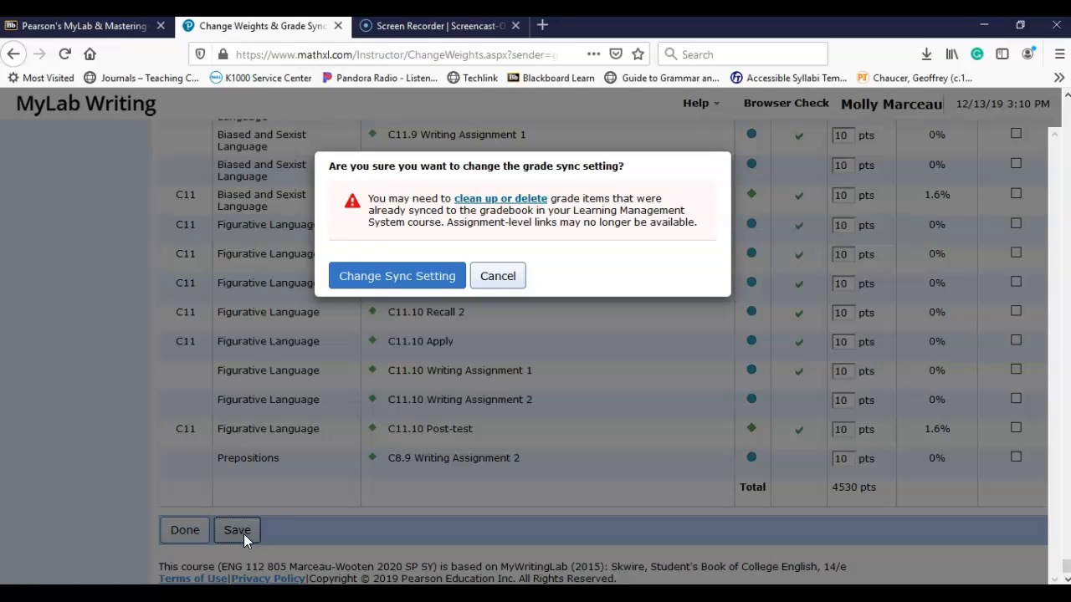
Step: Confirm the grade sync setting change and acknowledge the updates-saved message
click(394, 277)
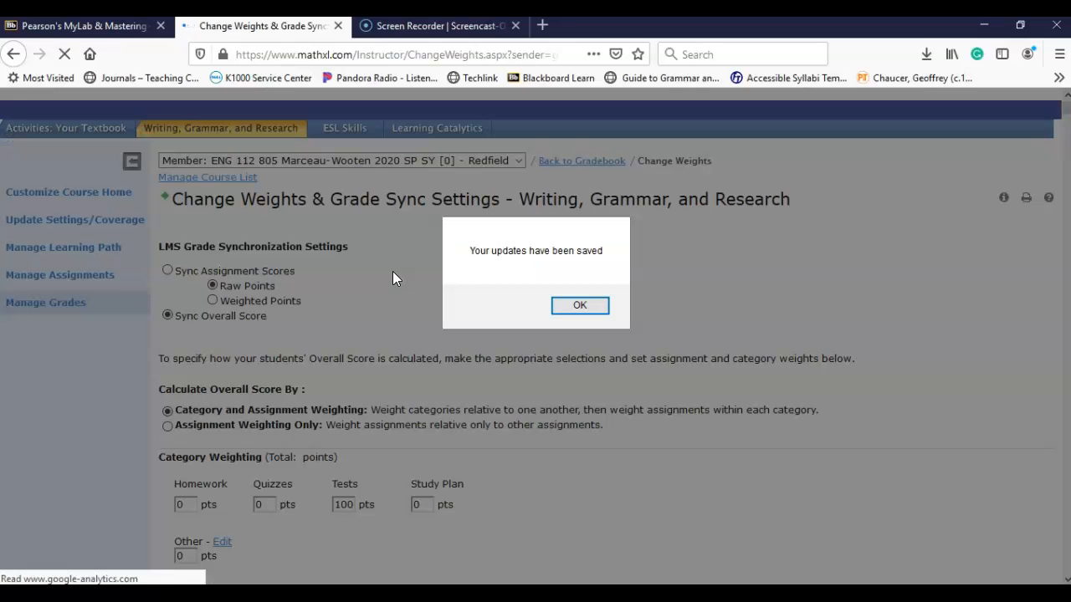
click(592, 308)
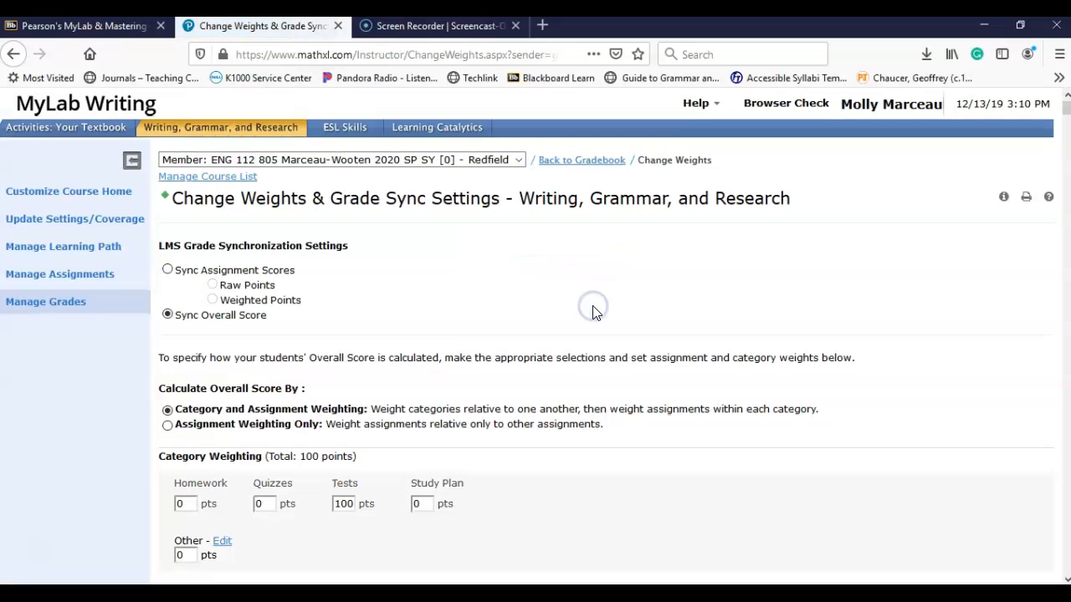
scroll(562, 341, down, 3)
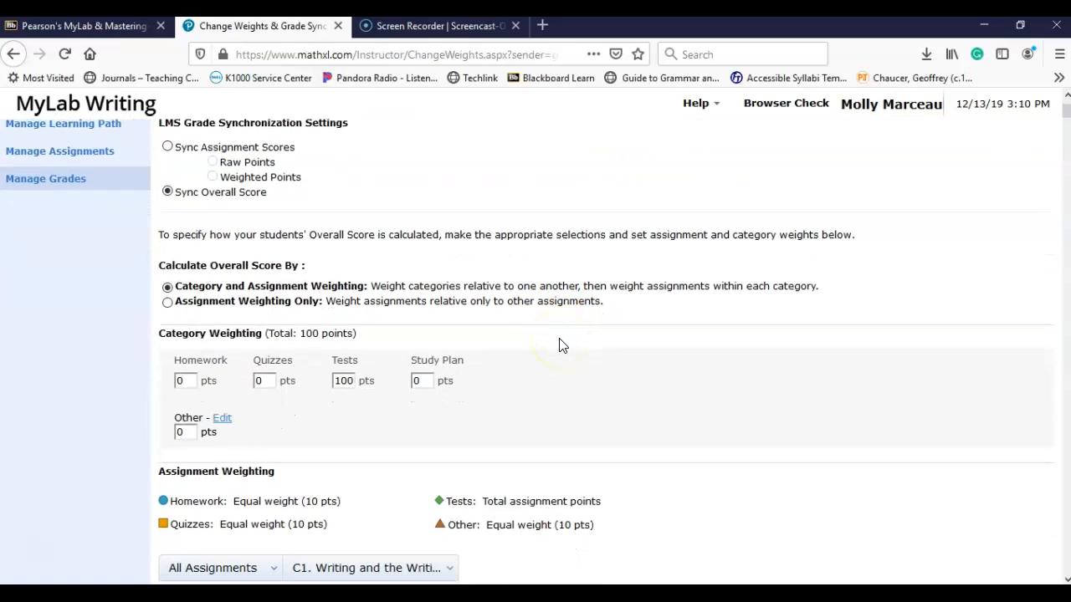
scroll(561, 345, down, 1)
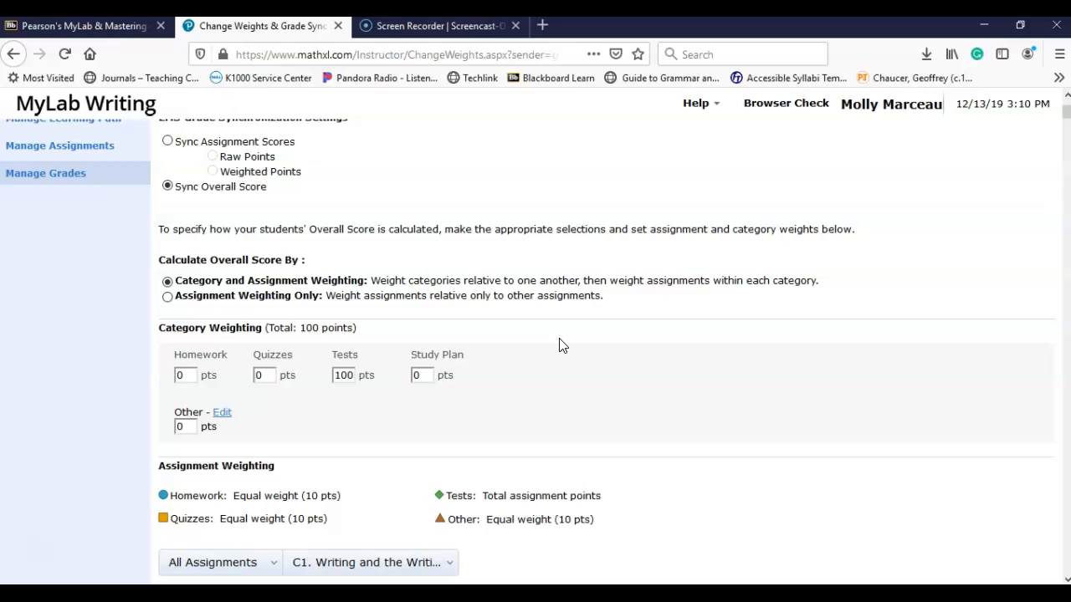
scroll(561, 345, up, 1)
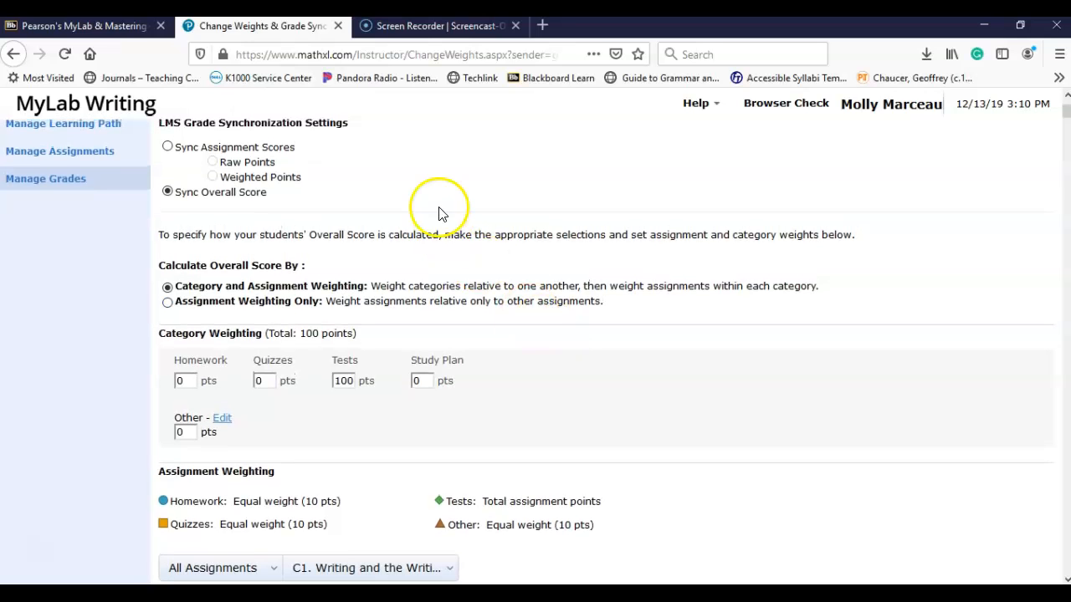
Step: Back in Blackboard, open the Full Grade Center and its Pearson MyLab grade management options
click(100, 30)
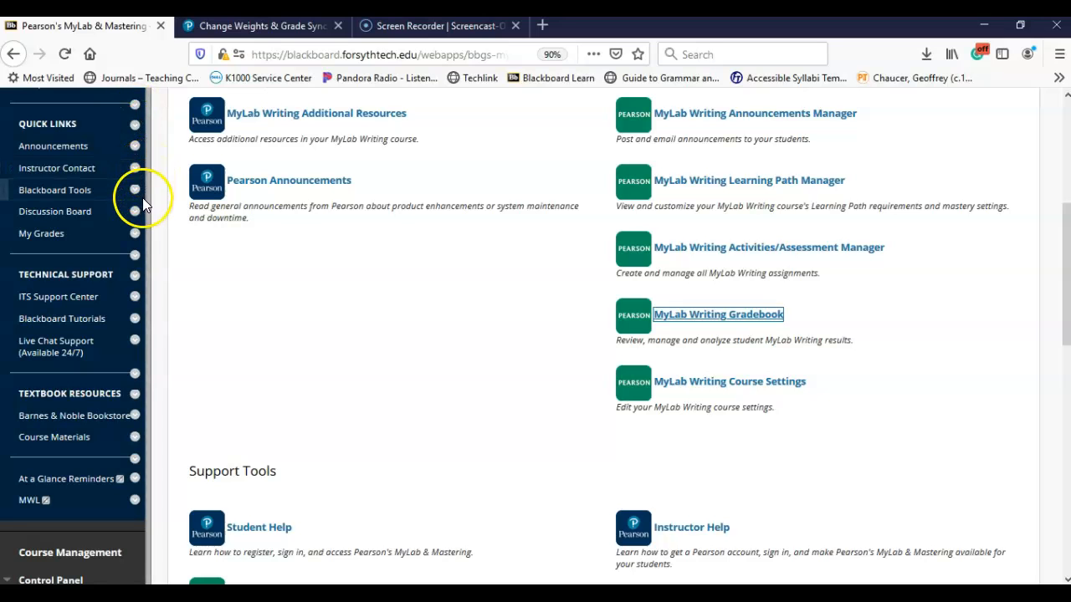
scroll(98, 327, down, 1)
scroll(98, 327, down, 10)
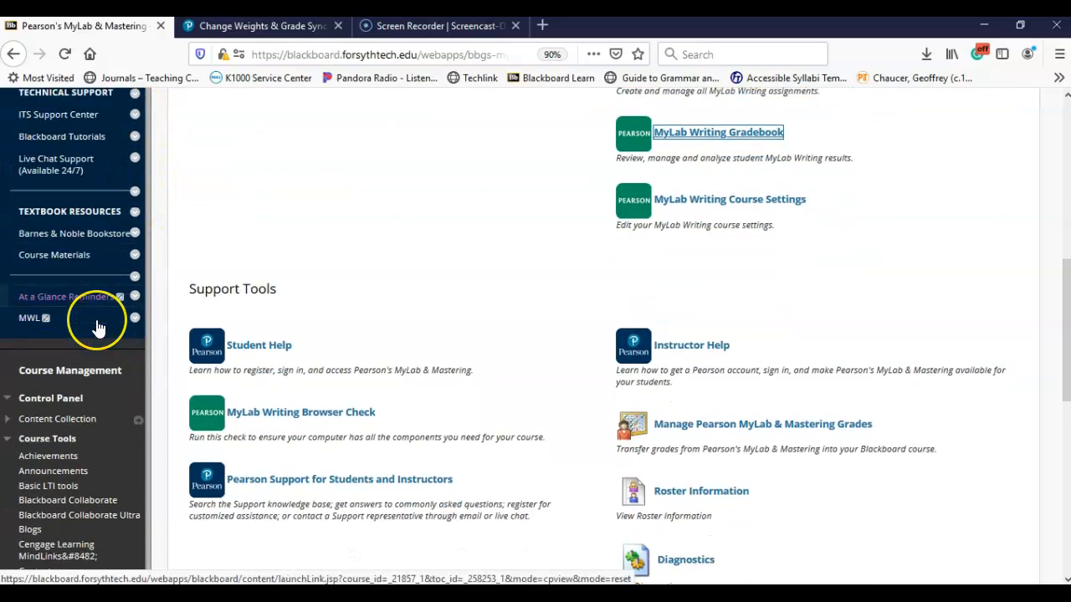
scroll(98, 327, down, 5)
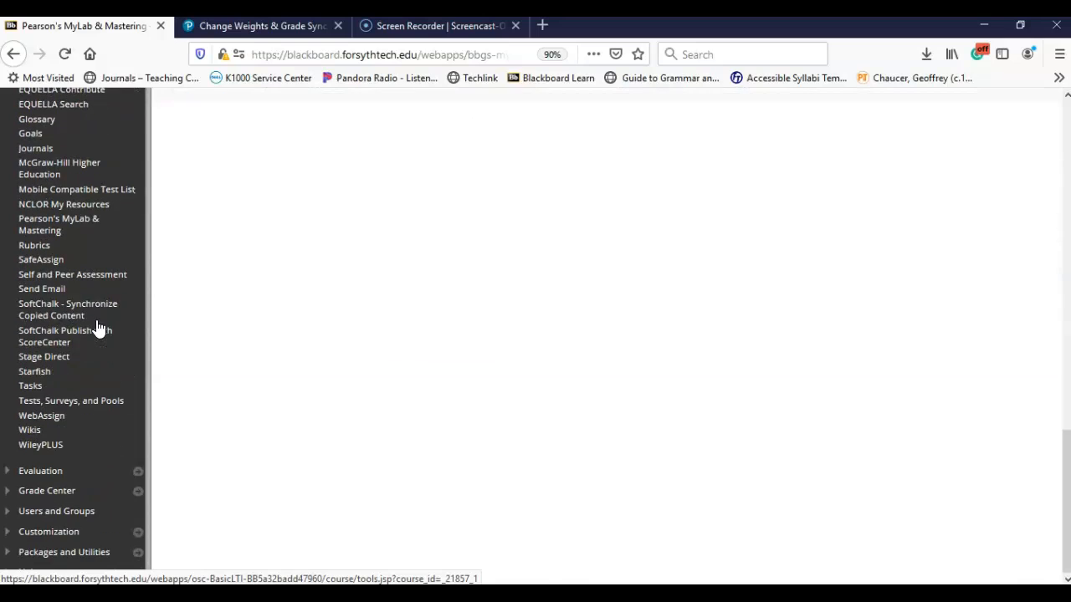
click(60, 491)
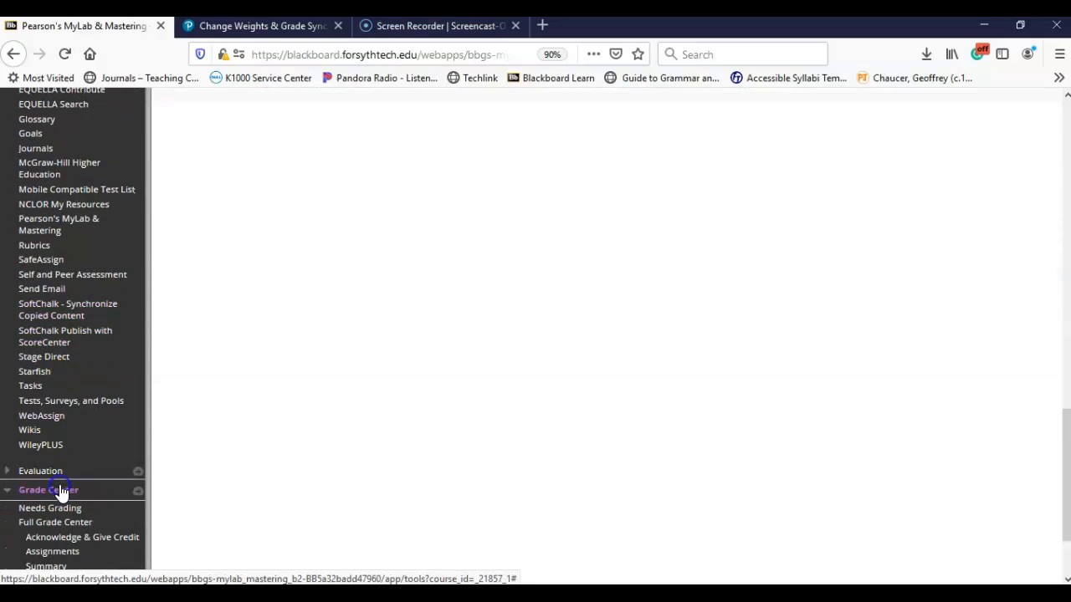
scroll(60, 494, down, 2)
click(72, 413)
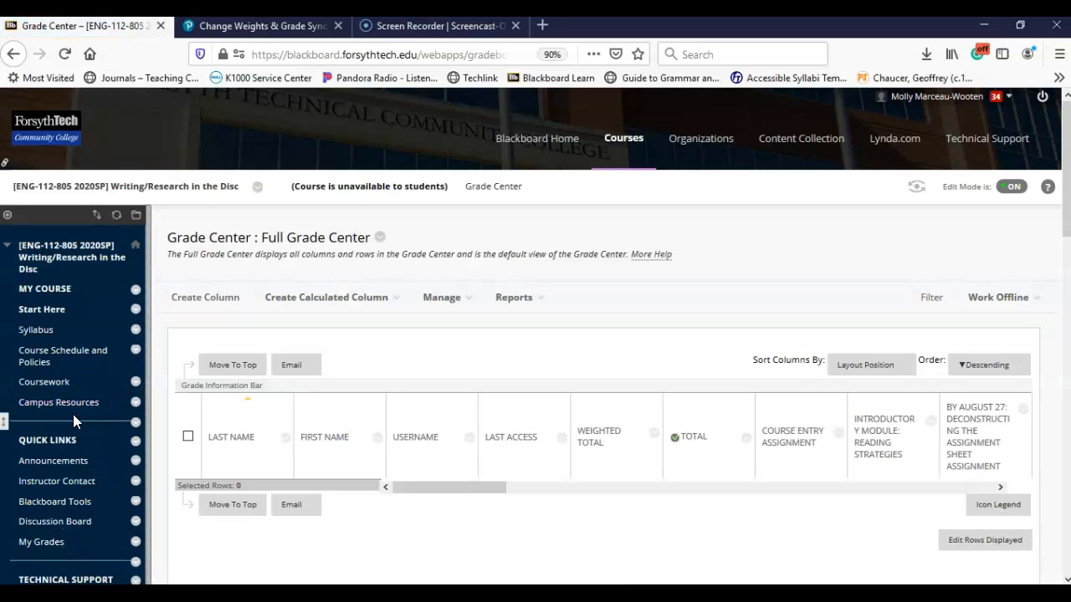
mouse_move(447, 303)
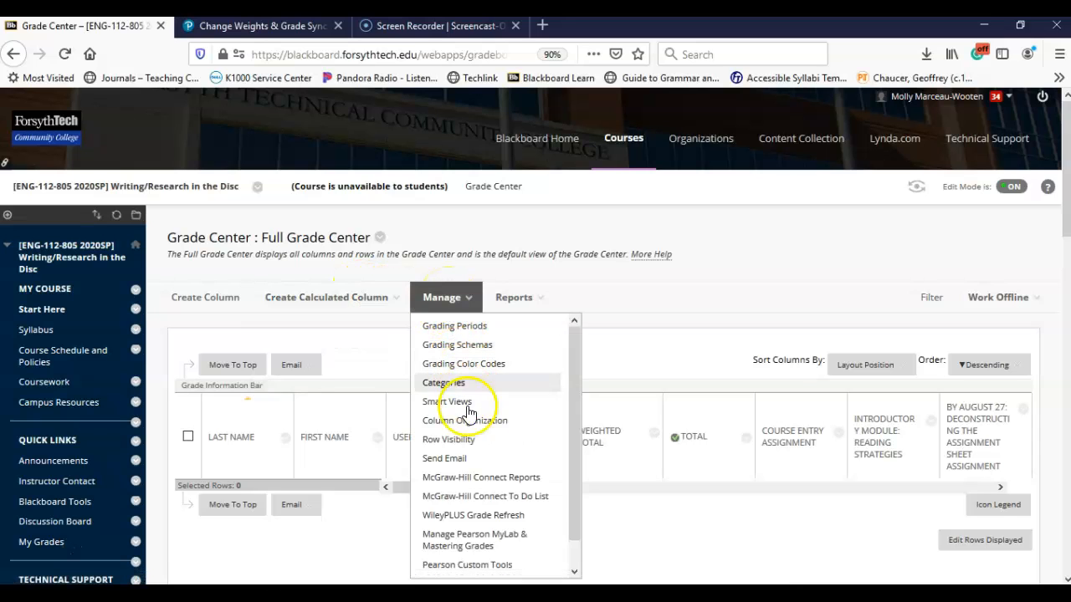
scroll(478, 445, down, 1)
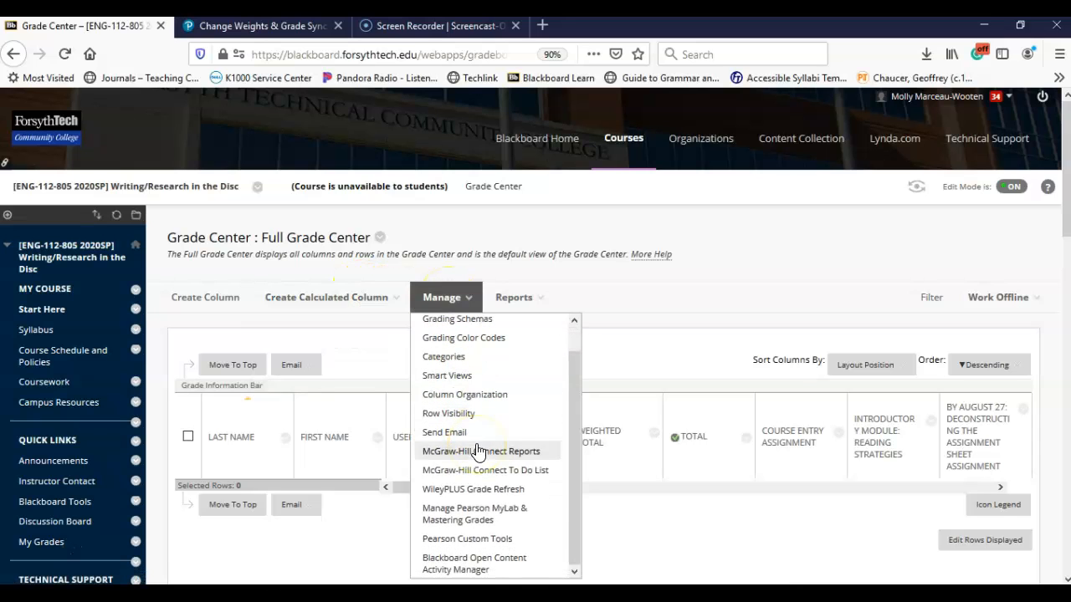
click(485, 520)
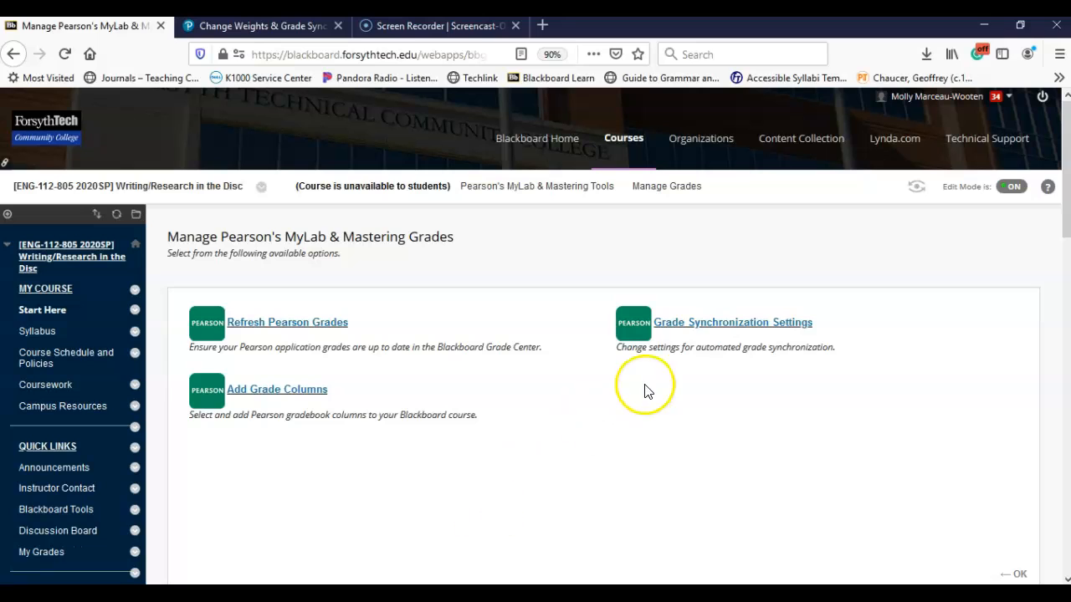
Step: Sync the MyLab Overall Score item to the Grade Center under the MyWritingLab category
click(783, 327)
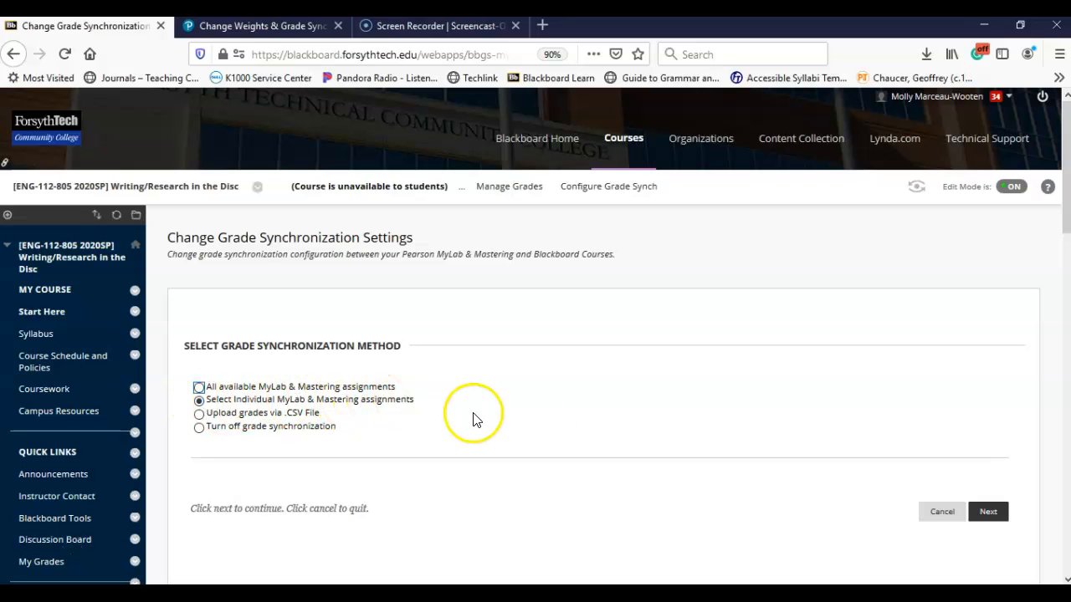
click(988, 512)
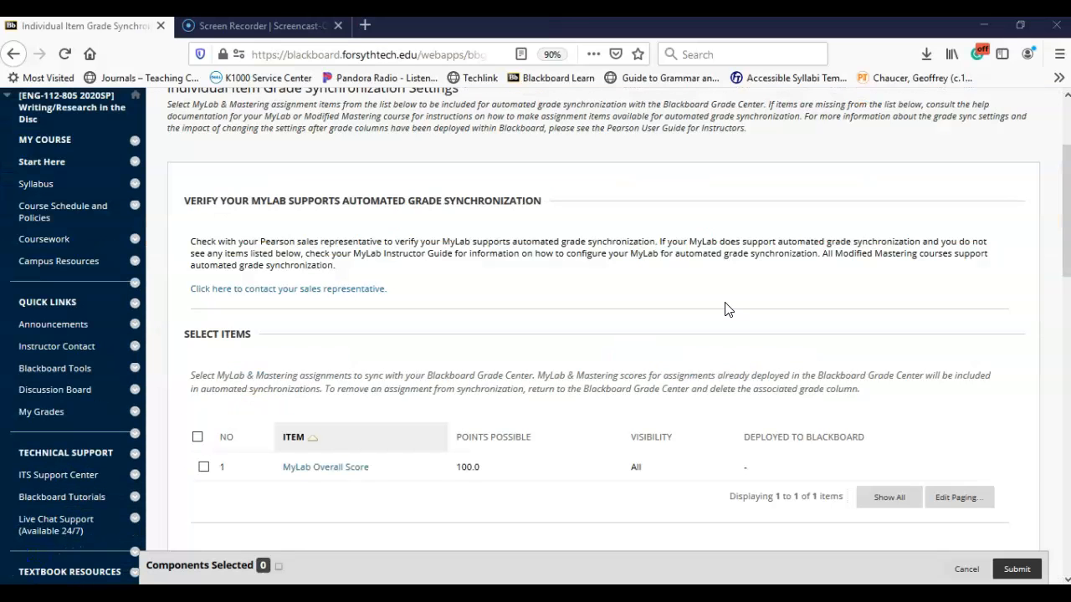
scroll(726, 309, up, 3)
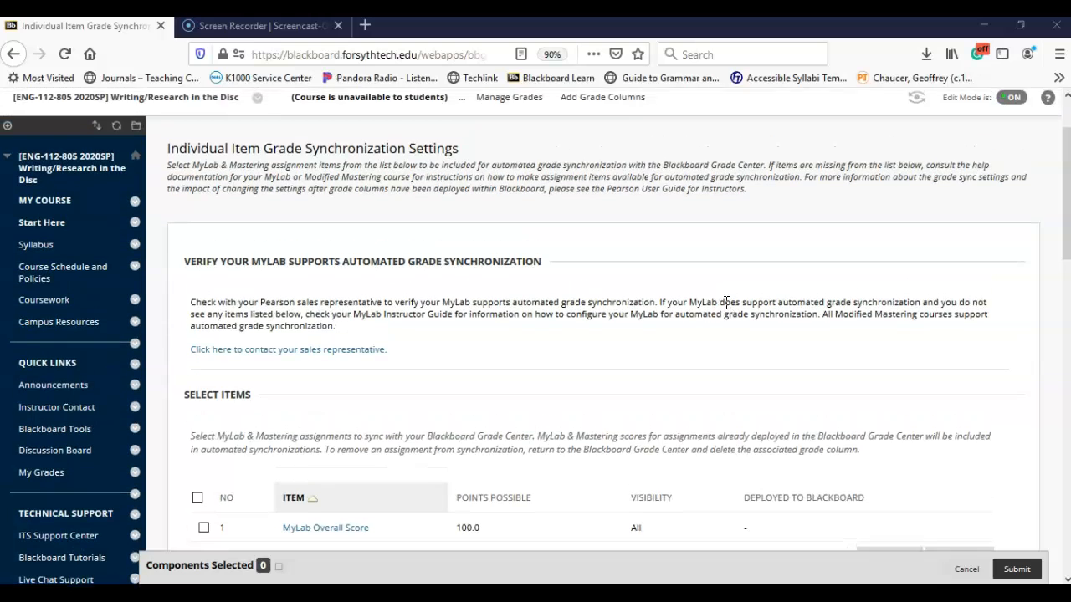
scroll(726, 310, down, 2)
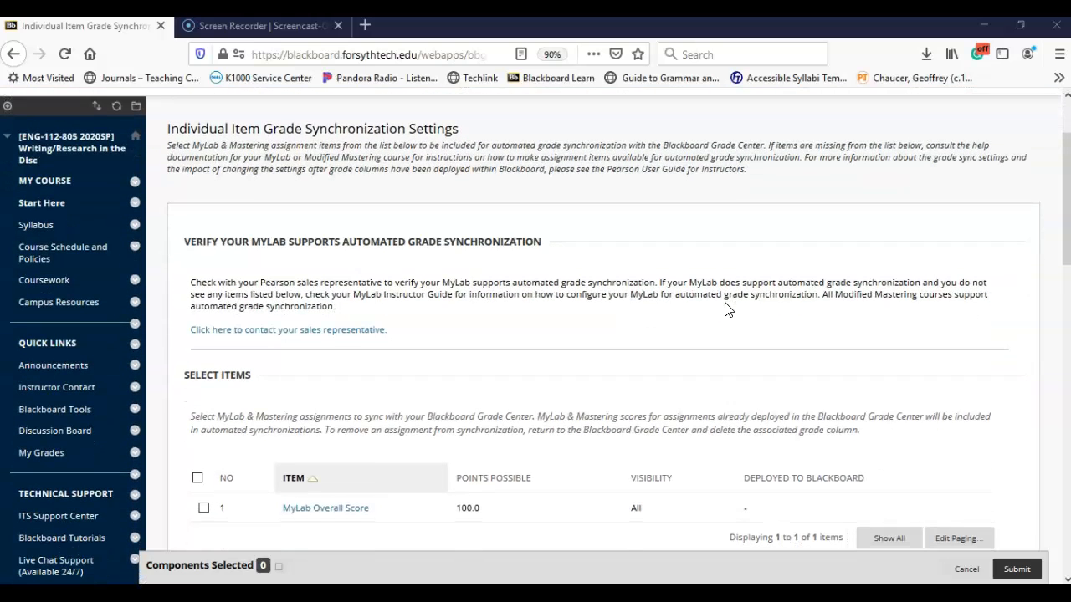
scroll(726, 309, down, 2)
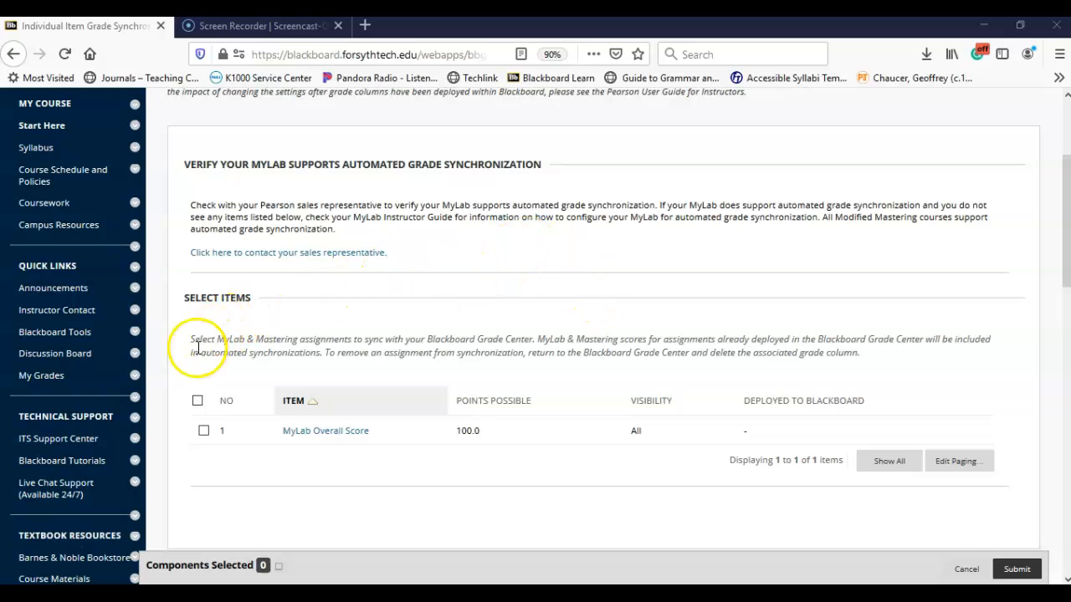
click(203, 433)
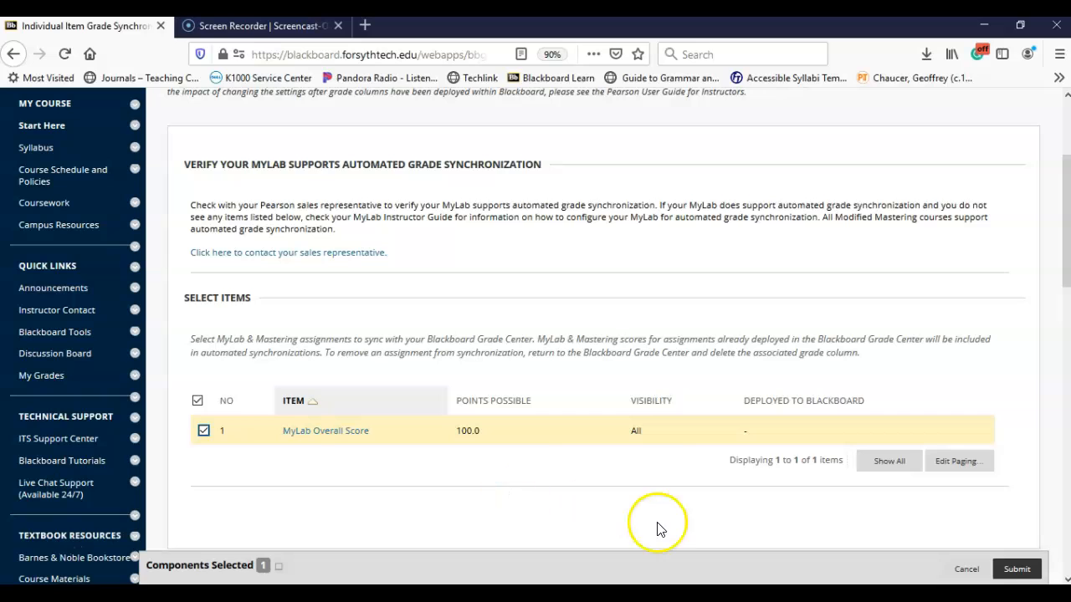
click(1017, 570)
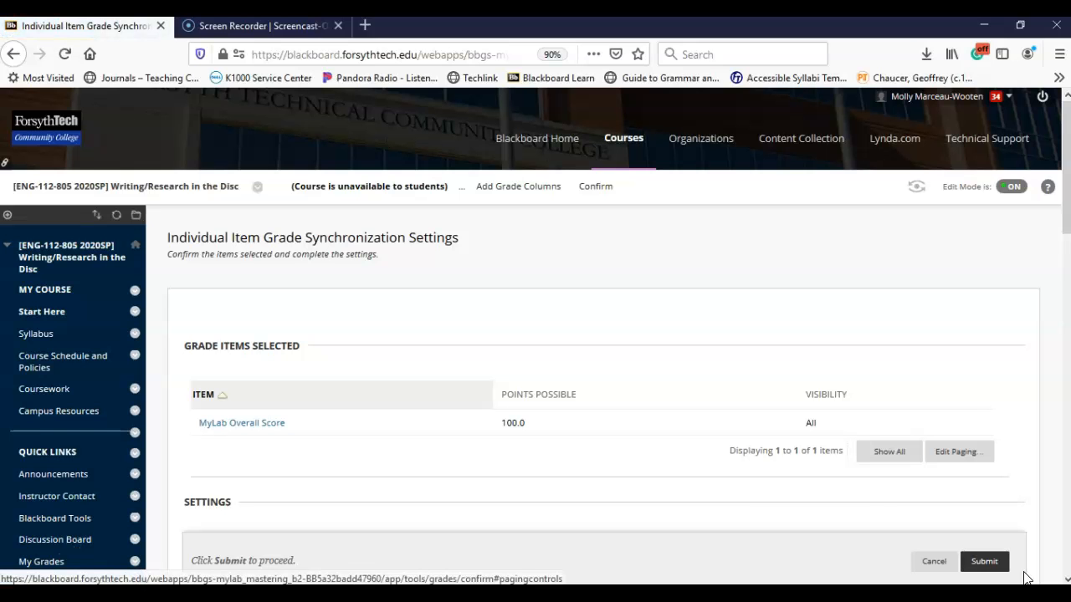
scroll(729, 452, down, 3)
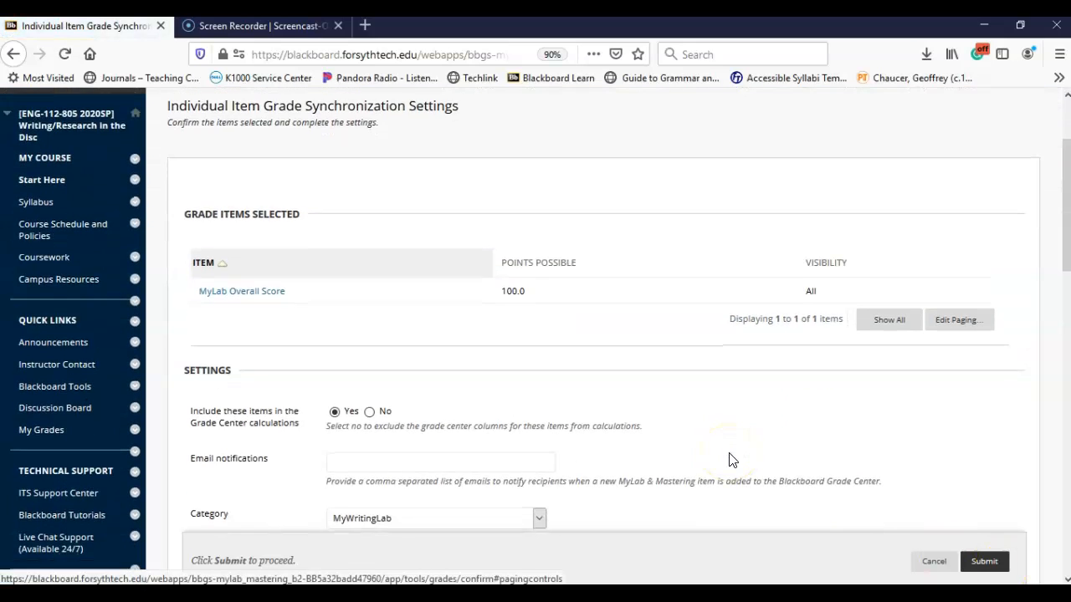
scroll(728, 460, down, 3)
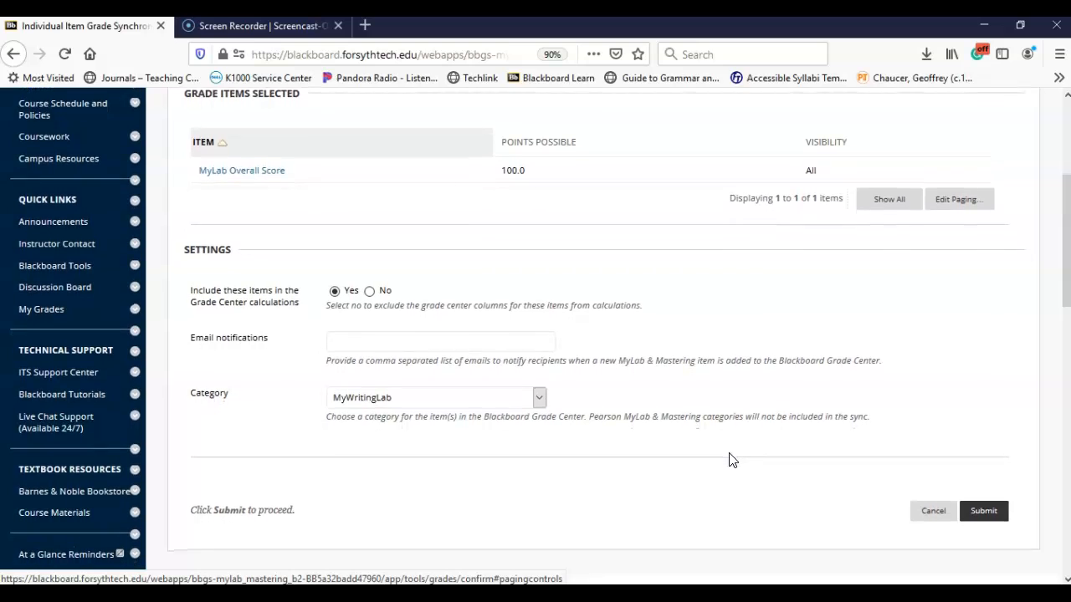
scroll(728, 459, down, 1)
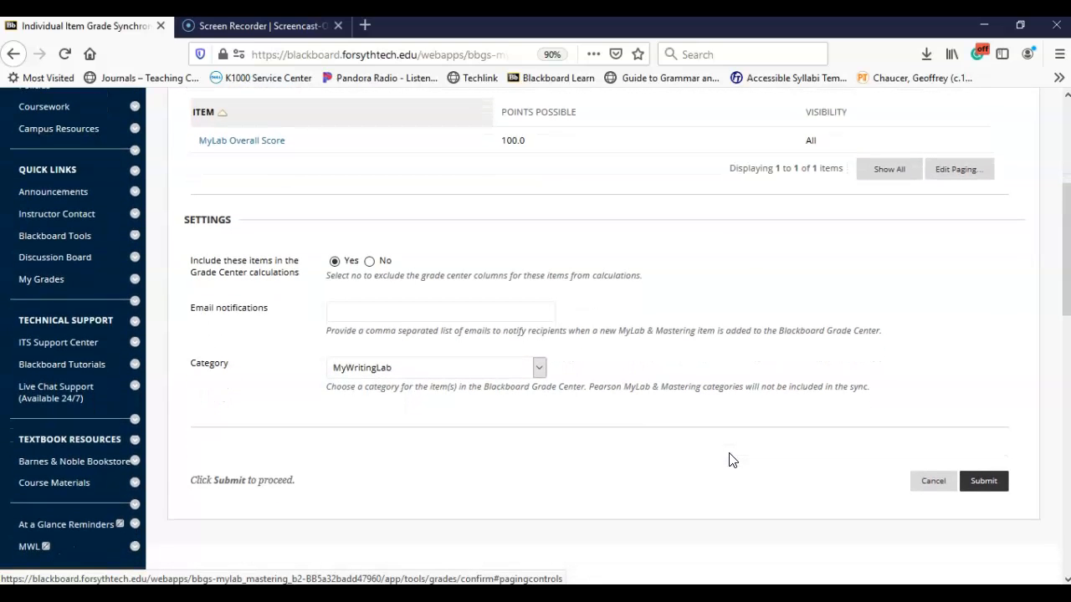
click(984, 482)
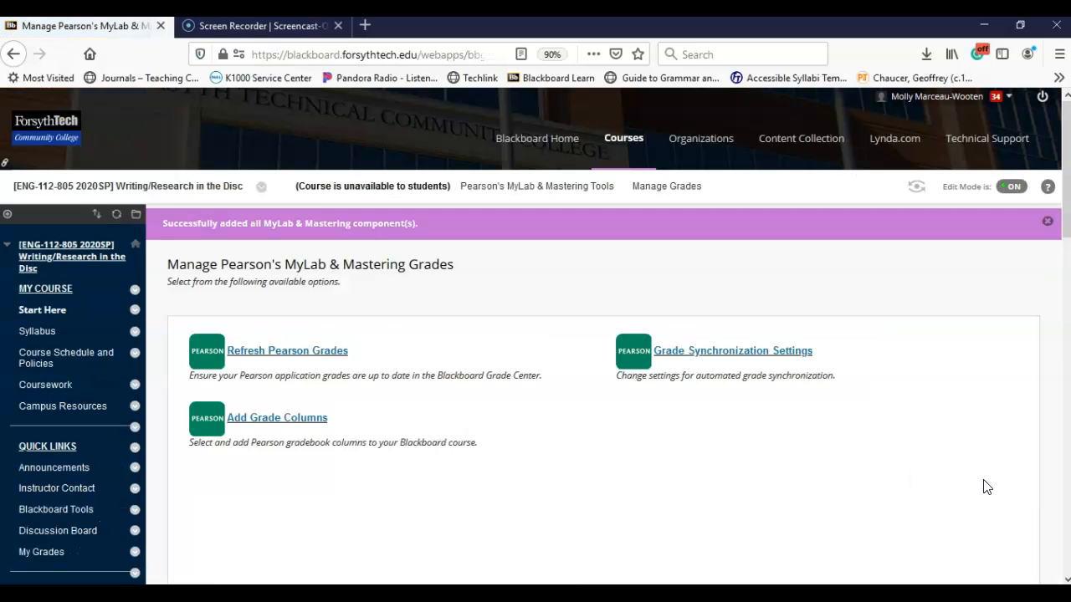
Step: Dismiss the success banner and return to the Full Grade Center
click(1046, 221)
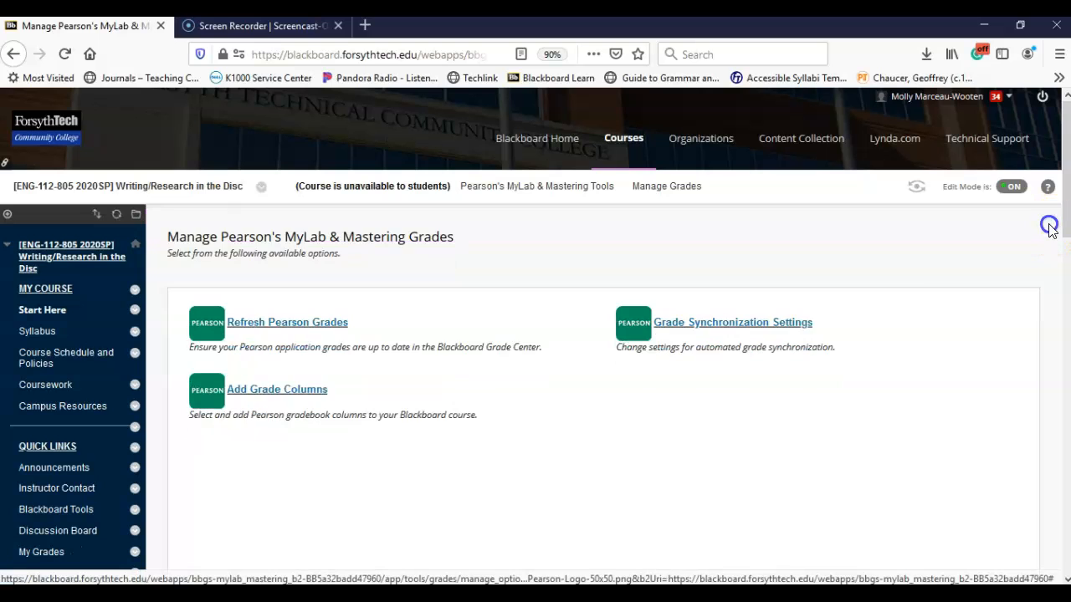
scroll(418, 494, down, 10)
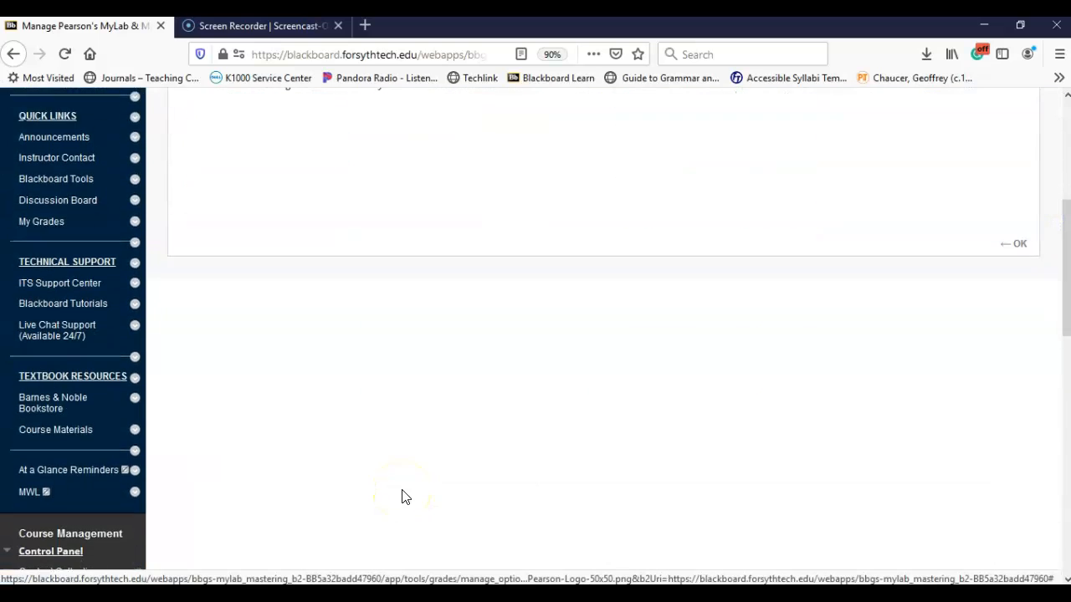
scroll(401, 497, down, 10)
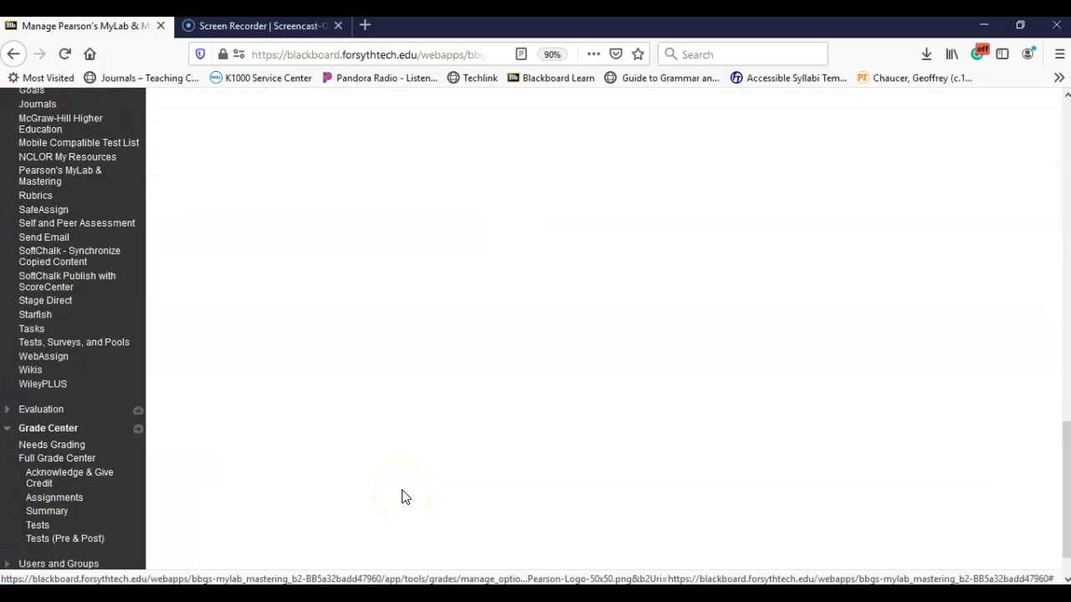
click(58, 409)
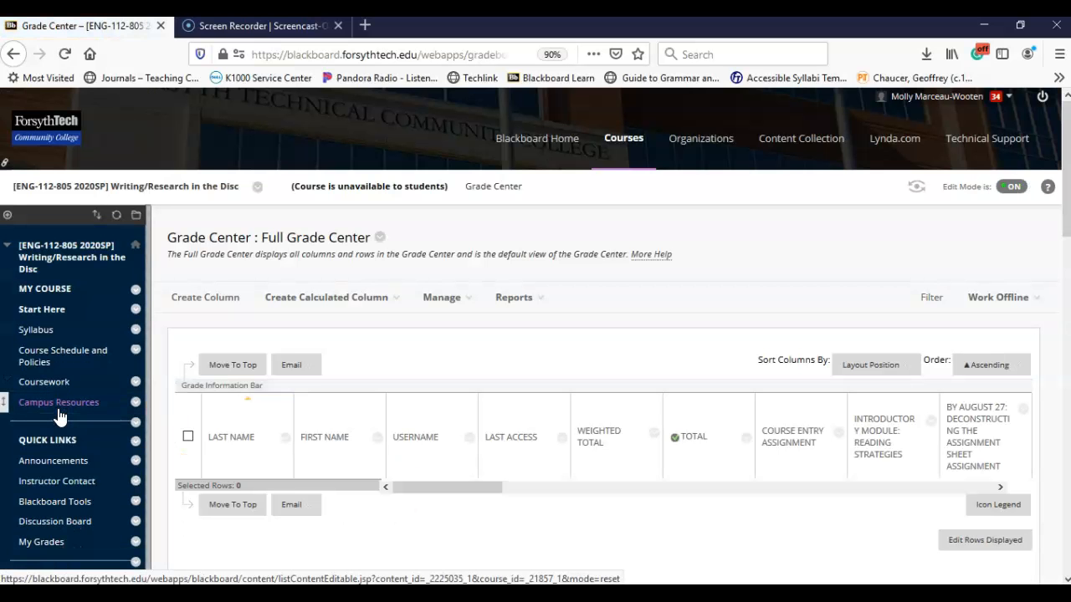
Step: Set the Weighted Total column as the external grade instead of Total
click(672, 438)
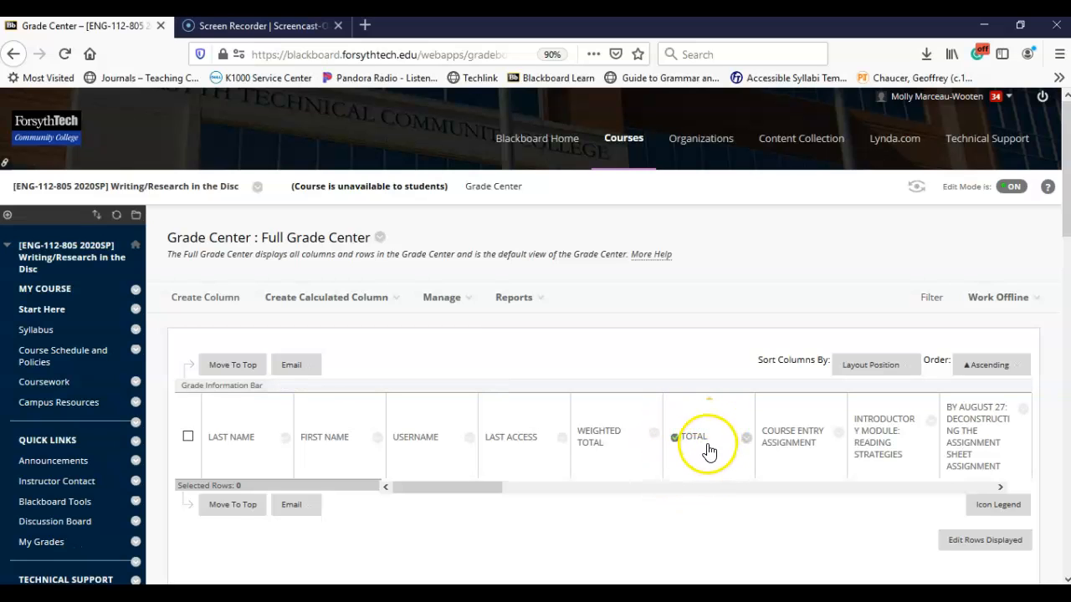
click(654, 436)
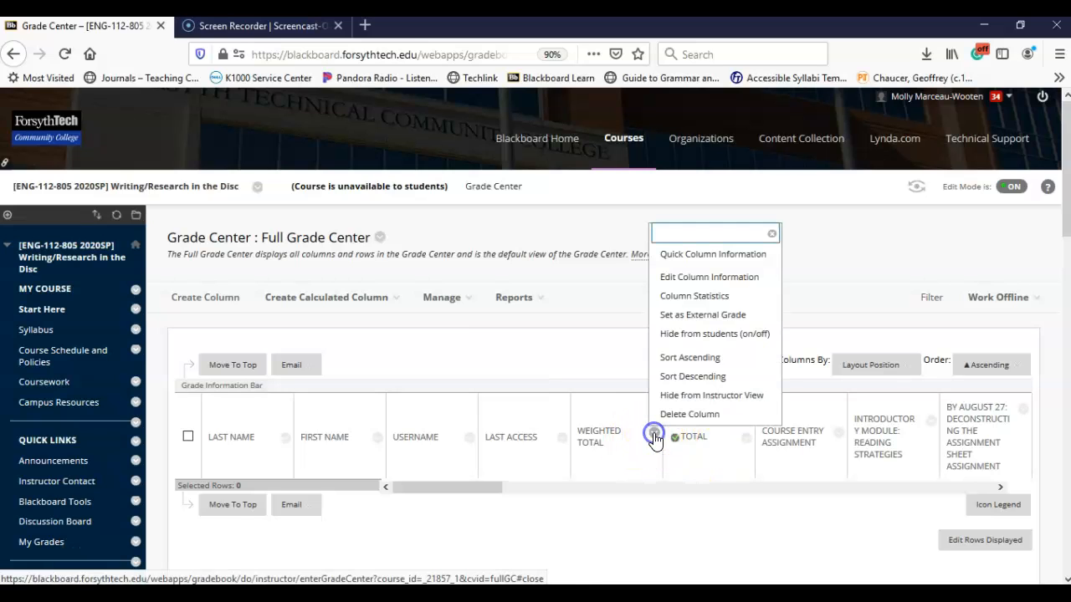
click(716, 315)
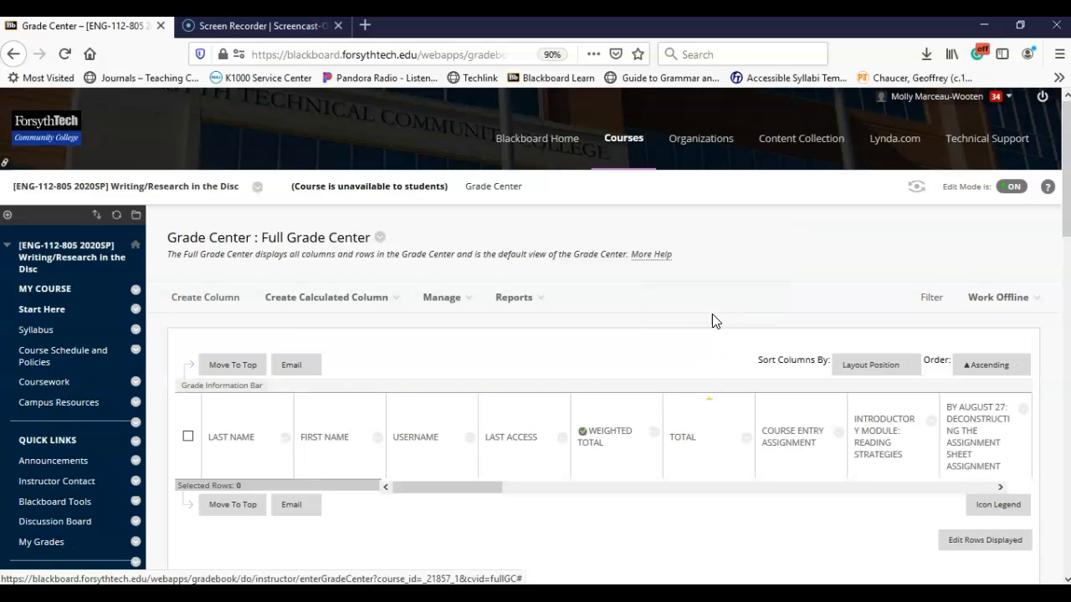
click(654, 434)
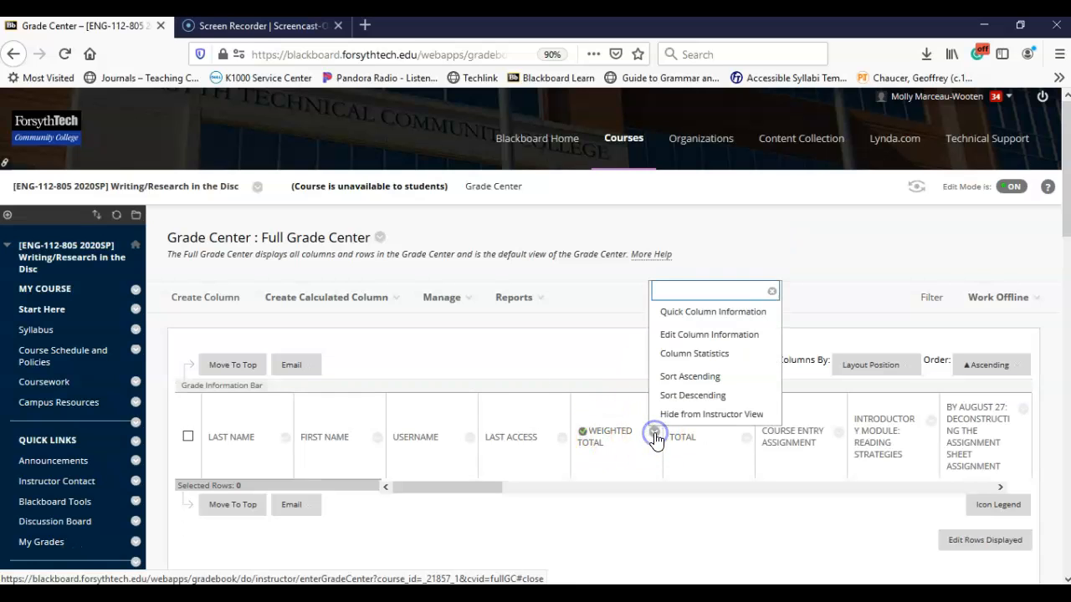
Step: Save the Weighted Total column's information, accepting that its weights don't sum to 100 percent
click(712, 335)
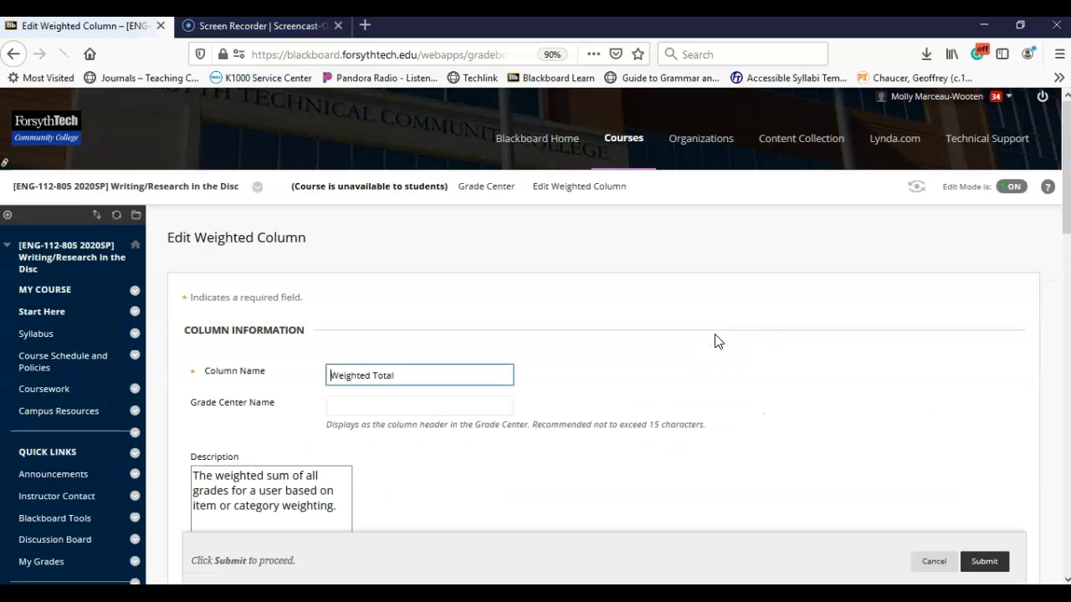
scroll(688, 390, down, 3)
scroll(856, 373, down, 6)
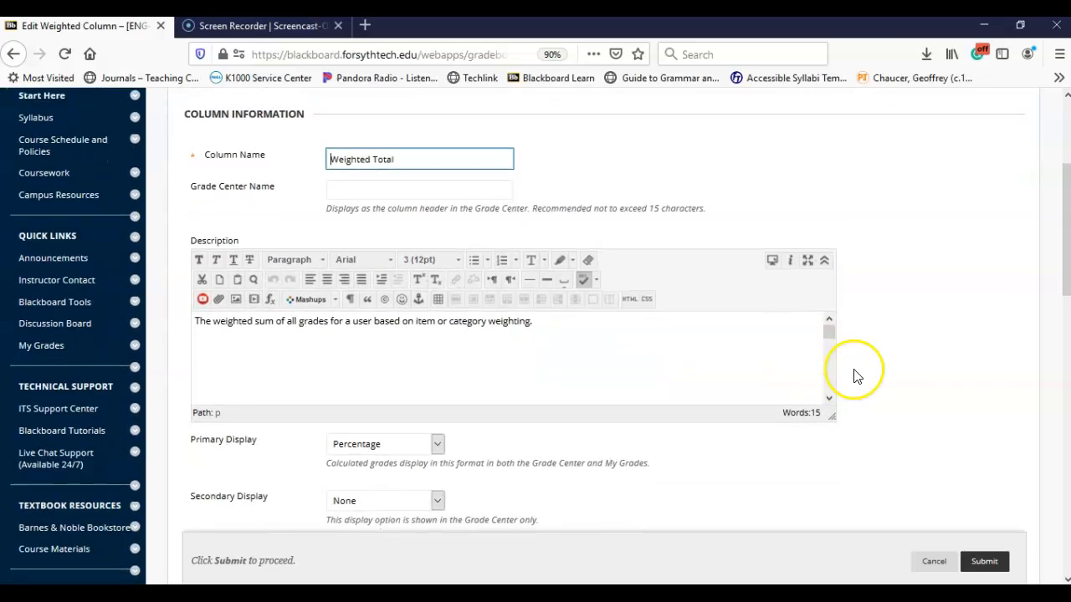
scroll(854, 376, down, 1)
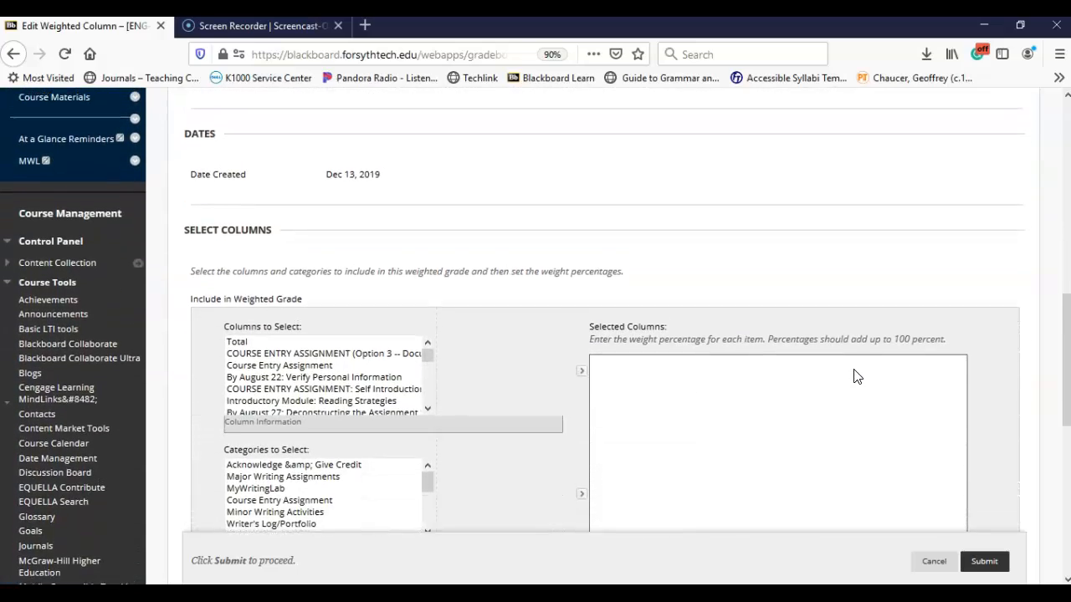
click(989, 326)
scroll(989, 326, down, 3)
scroll(988, 326, down, 1)
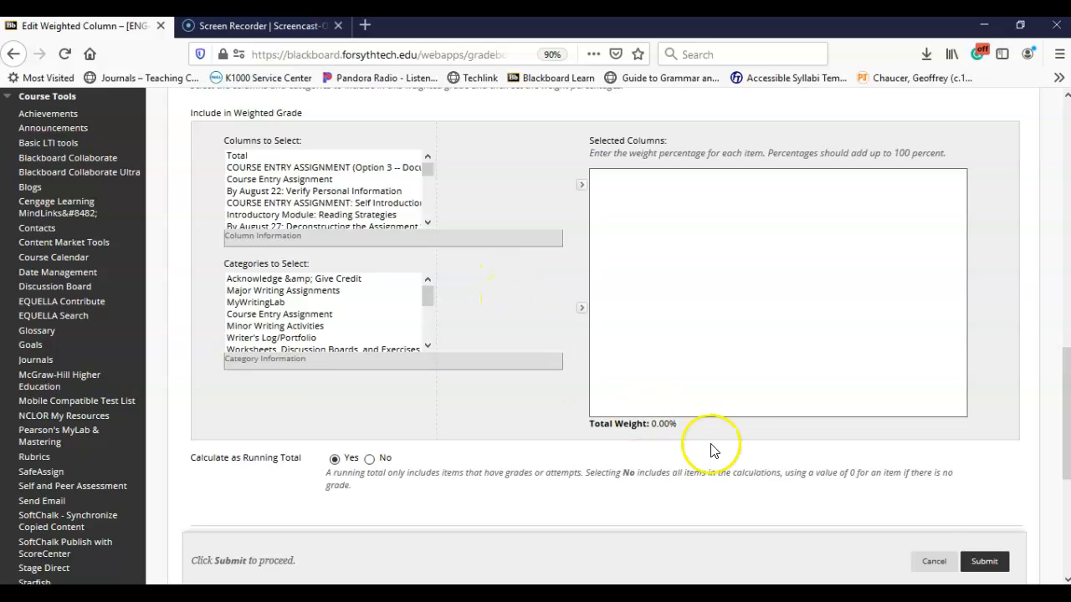
click(989, 571)
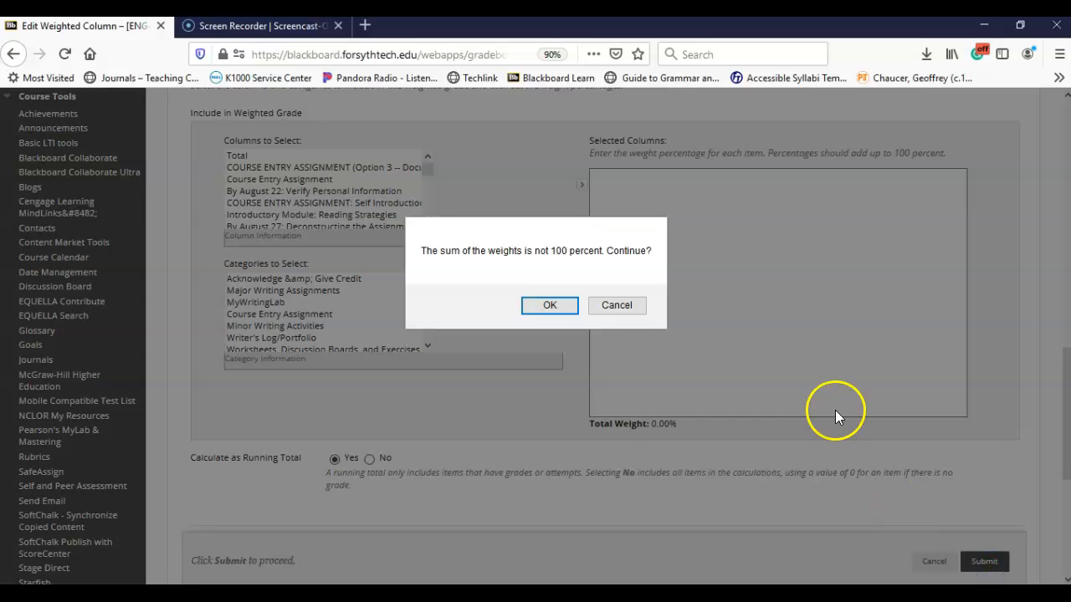
click(550, 306)
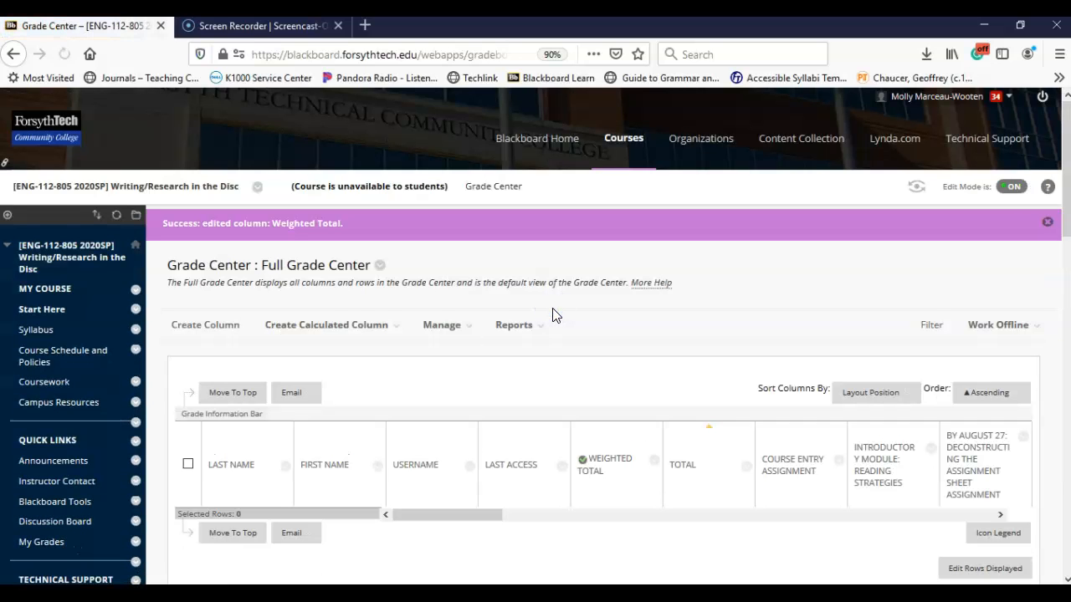
click(463, 318)
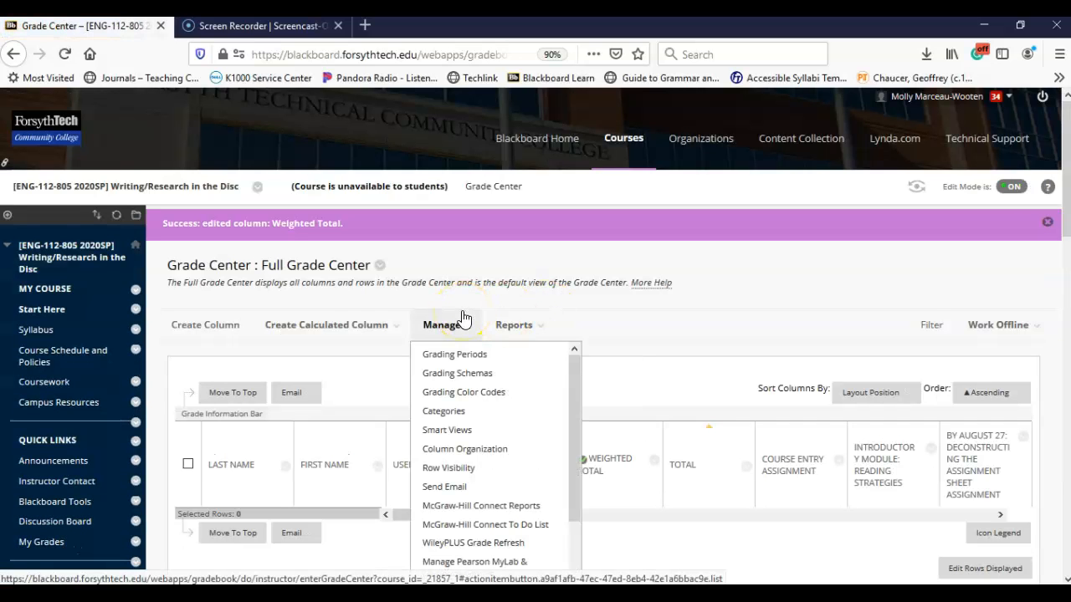